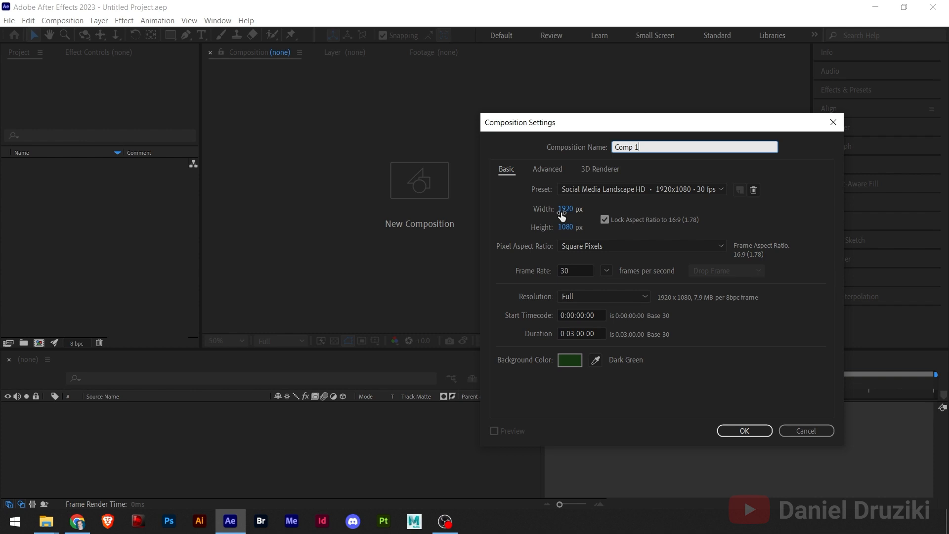
Try halving the new composition's width by entering 1920/2 with the aspect ratio locked
{"action": "left_click", "coordinate": [563, 209]}
{"action": "left_click", "coordinate": [566, 228]}
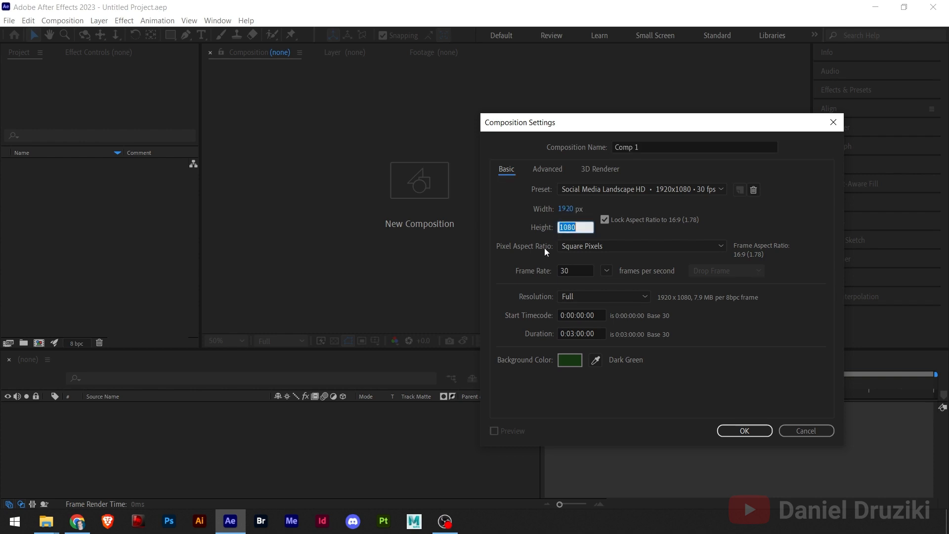
{"action": "left_click", "coordinate": [583, 209]}
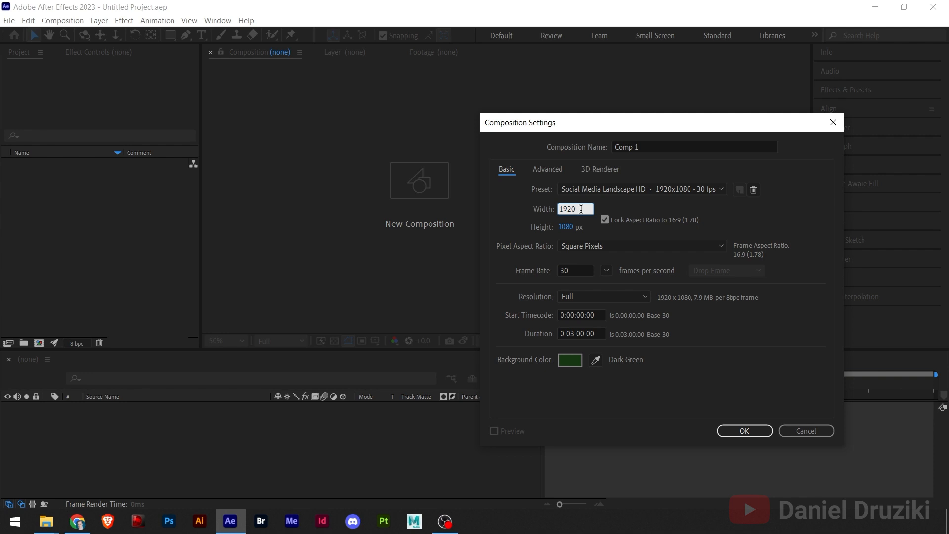
{"action": "type", "text": "/2"}
{"action": "left_click", "coordinate": [644, 147]}
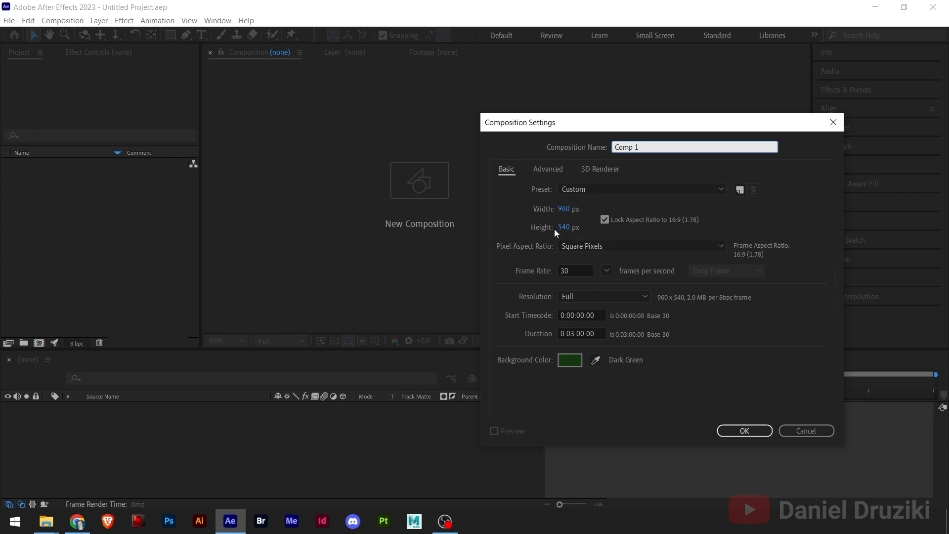
Try a composition width of 3840 px and restore it to 1920 px
{"action": "left_click", "coordinate": [564, 209]}
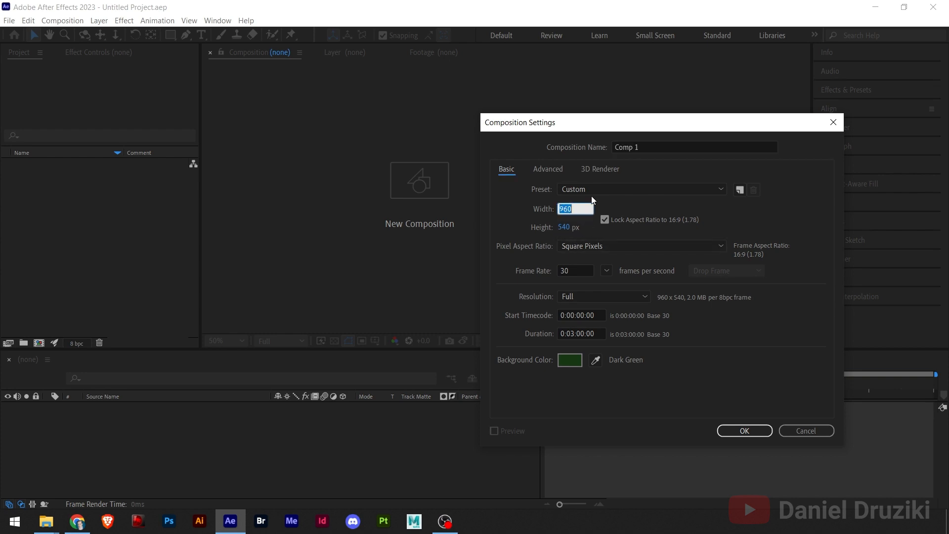
{"action": "type", "text": "1920"}
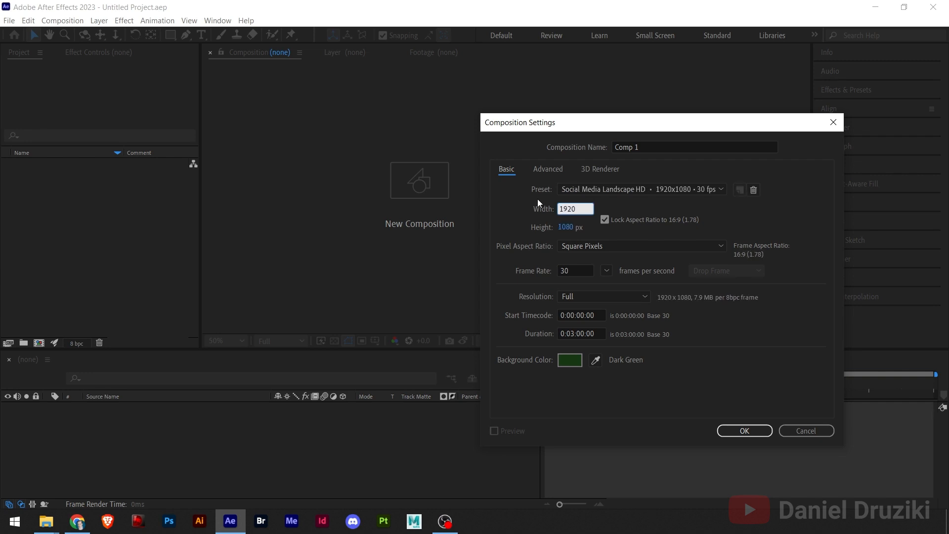
{"action": "type", "text": "3840"}
{"action": "left_click", "coordinate": [667, 147]}
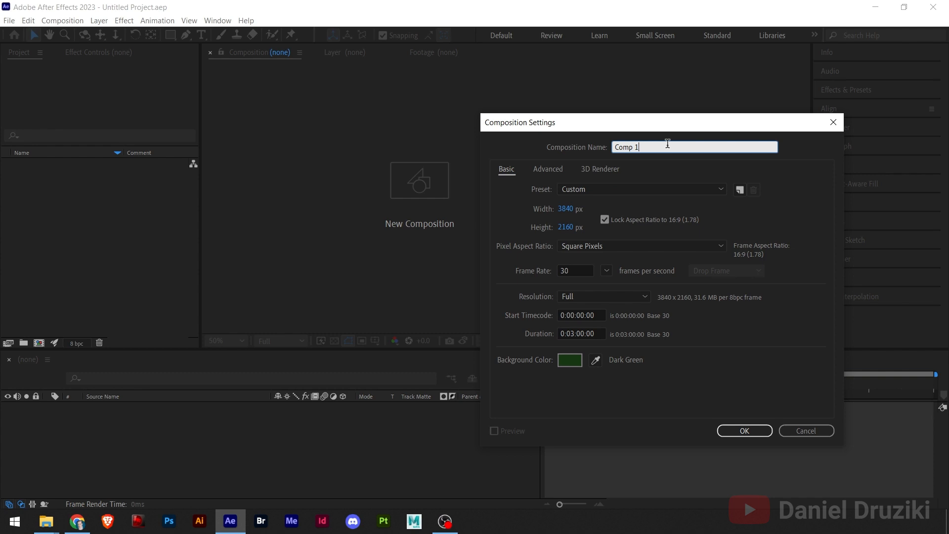
{"action": "left_click", "coordinate": [567, 210]}
{"action": "type", "text": "1920"}
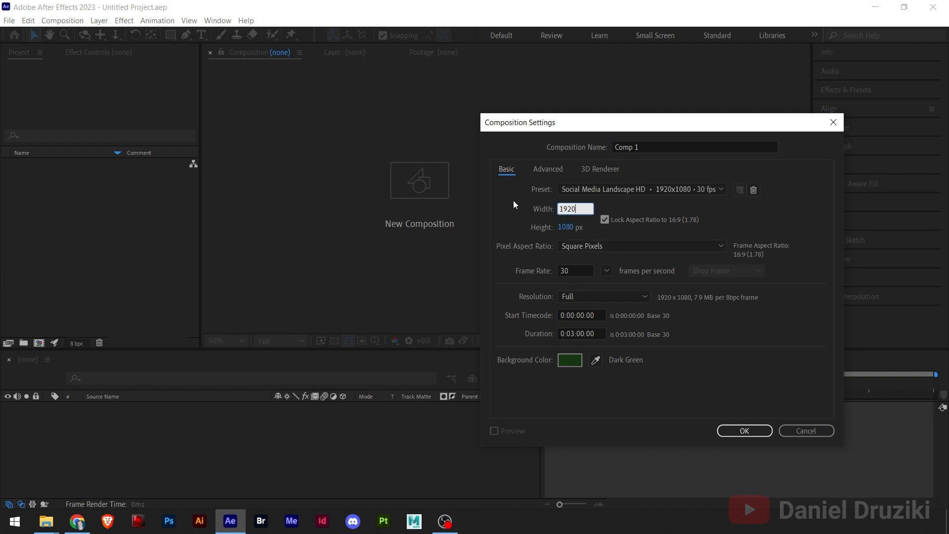
Review the pixel aspect ratio choices, the frame rate and the resolution choices in the composition settings
{"action": "left_click", "coordinate": [600, 248]}
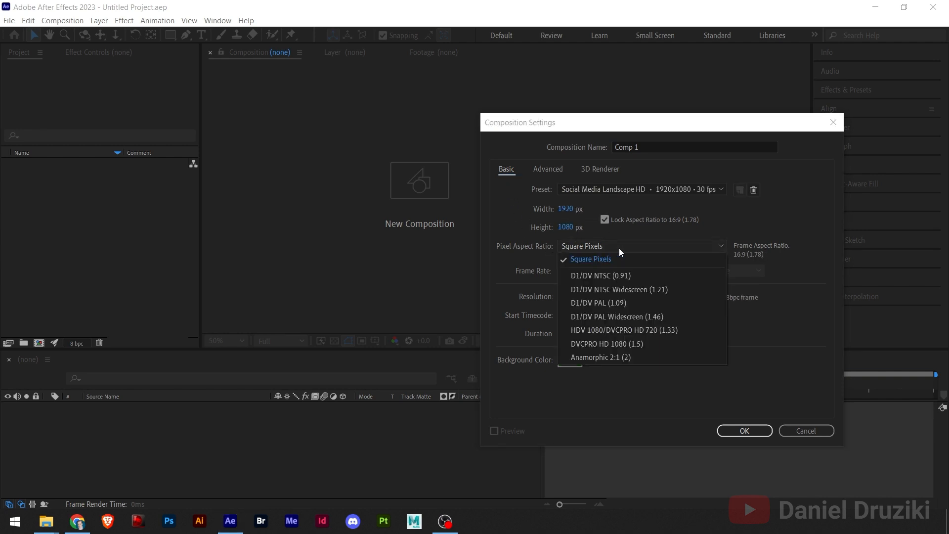
{"action": "left_click", "coordinate": [591, 245]}
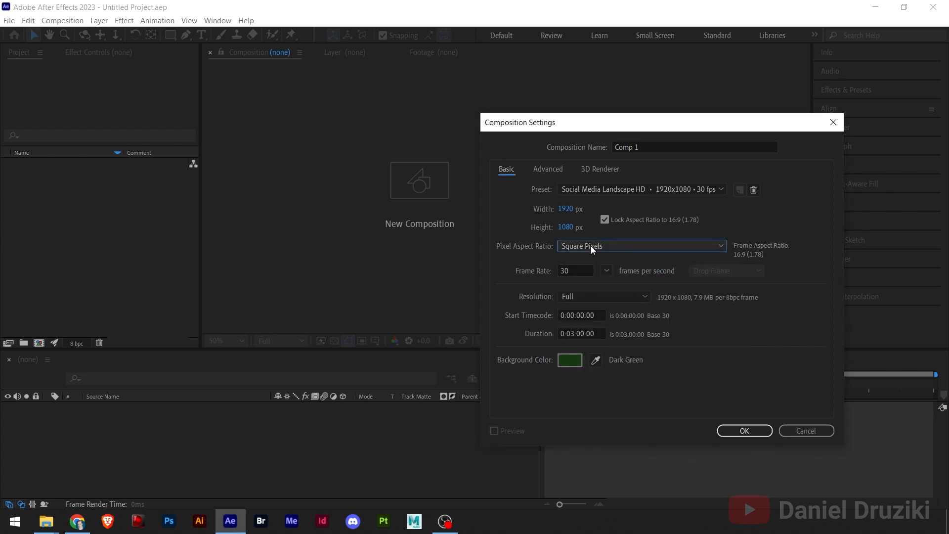
{"action": "left_click", "coordinate": [576, 269]}
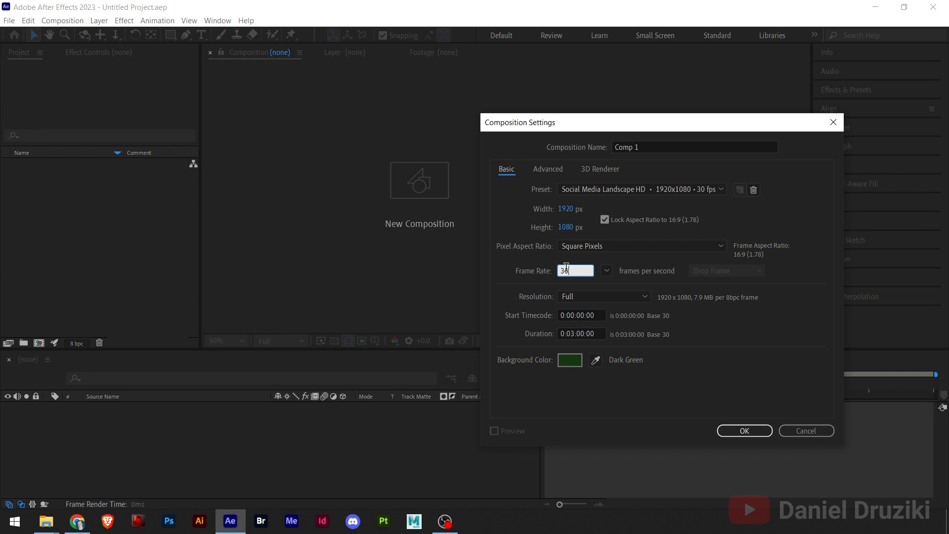
{"action": "left_click_drag", "start_coordinate": [567, 267], "coordinate": [553, 269]}
{"action": "left_click", "coordinate": [581, 268]}
{"action": "left_click", "coordinate": [579, 300]}
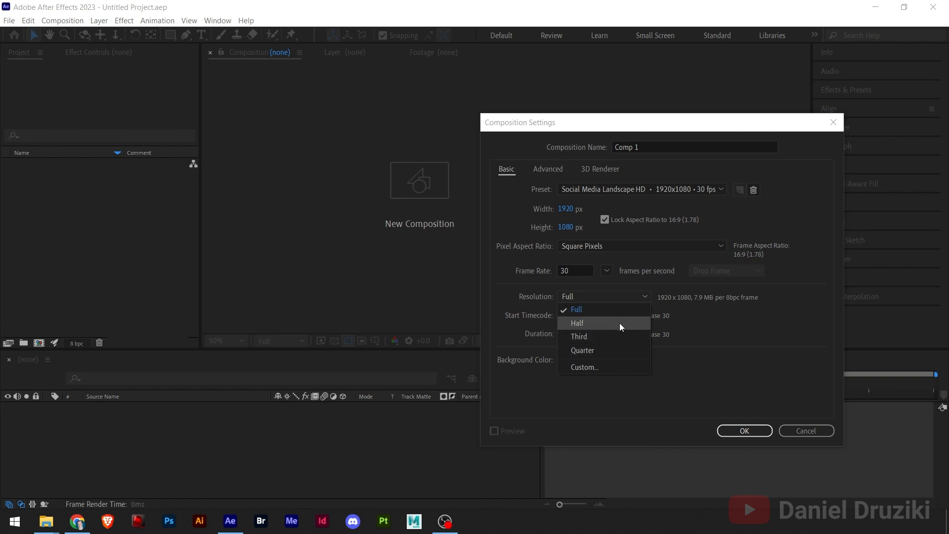
{"action": "left_click", "coordinate": [584, 295]}
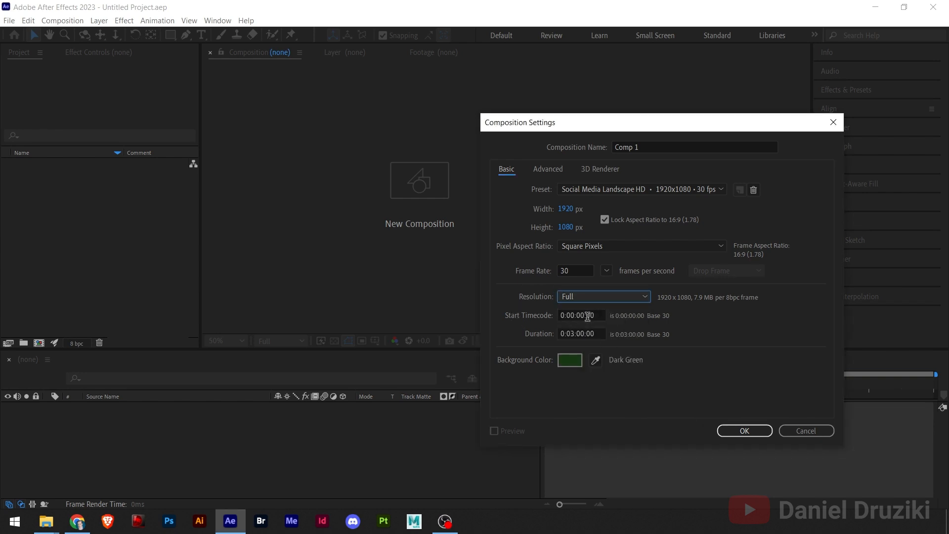
Set the composition's duration to 0:00:20:00
{"action": "left_click", "coordinate": [563, 333]}
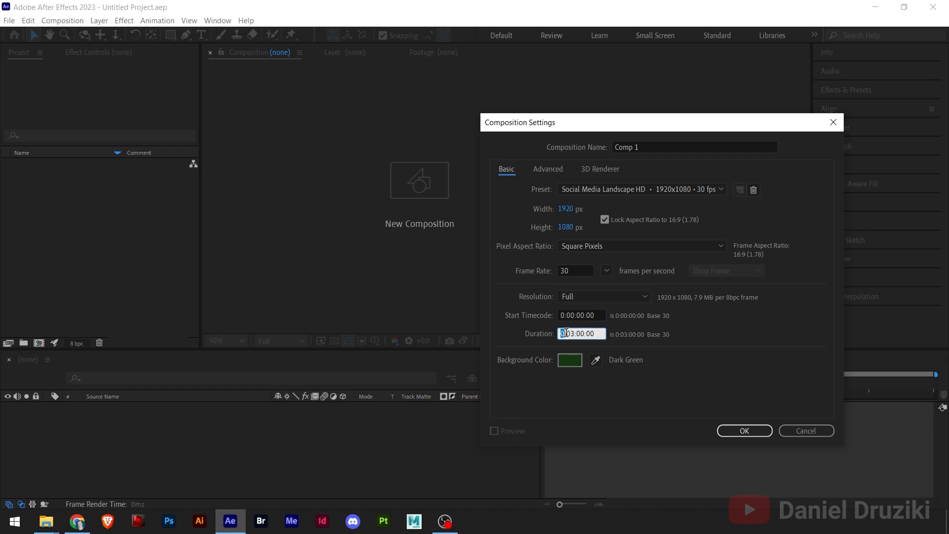
{"action": "left_click_drag", "start_coordinate": [567, 332], "coordinate": [609, 334]}
{"action": "left_click", "coordinate": [581, 333]}
{"action": "key", "text": "BackSpace"}
{"action": "type", "text": "0"}
{"action": "key", "text": "BackSpace"}
{"action": "key", "text": "BackSpace"}
{"action": "type", "text": "20"}
Accept the dark green background color and create the composition
{"action": "left_click", "coordinate": [570, 360]}
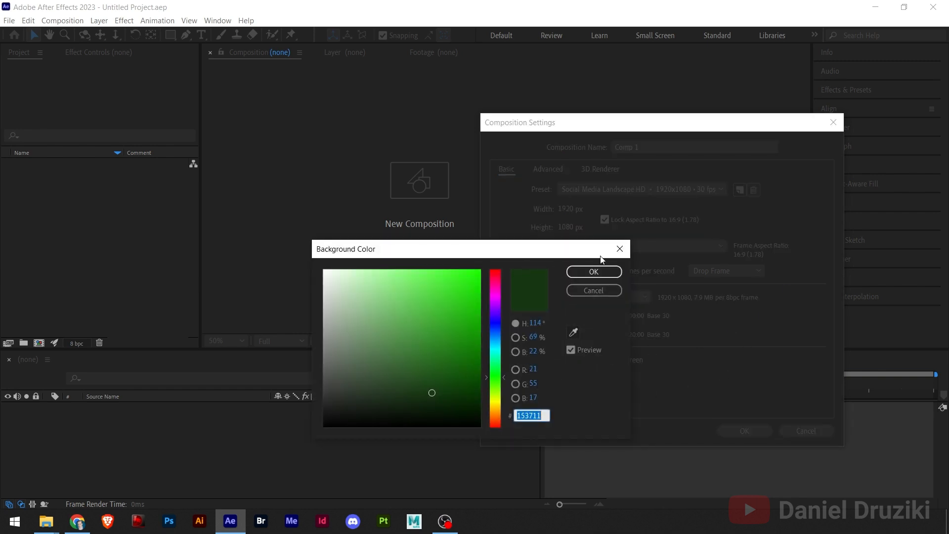
{"action": "left_click", "coordinate": [595, 271]}
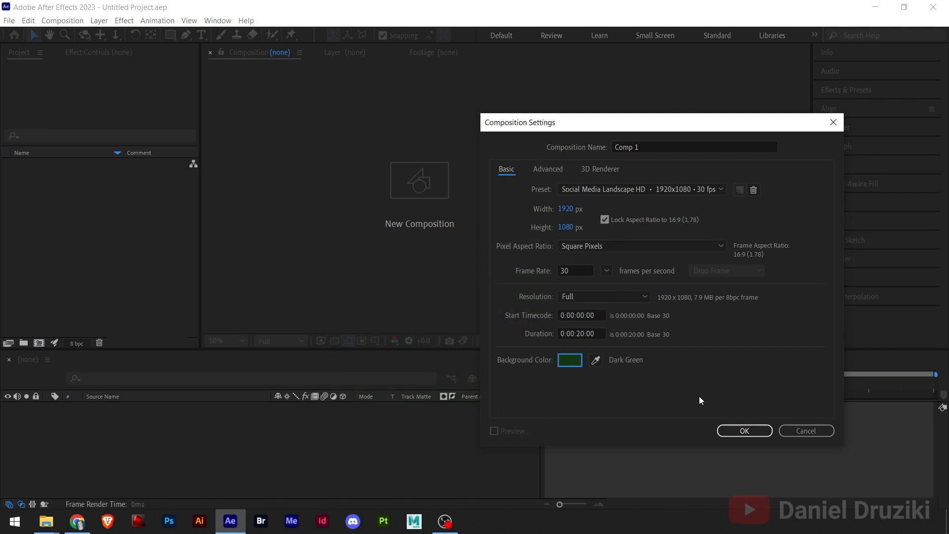
{"action": "left_click", "coordinate": [745, 431]}
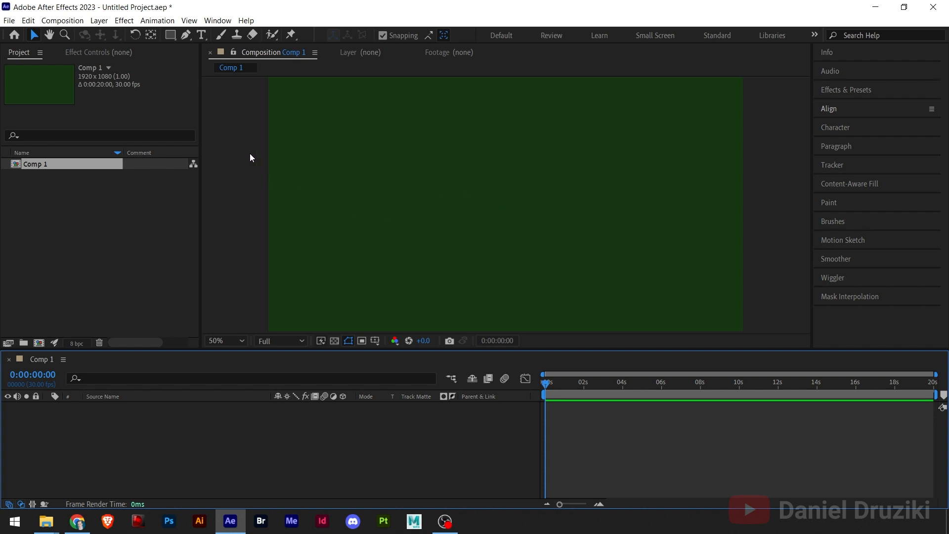
Draw a square near the center of the composition with the Rectangle tool
{"action": "left_click", "coordinate": [170, 35]}
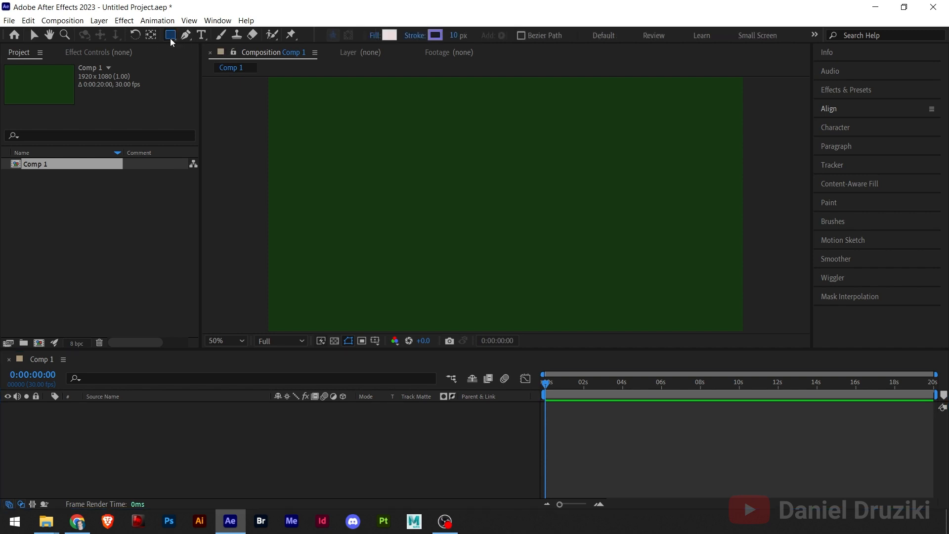
{"action": "mouse_move", "coordinate": [440, 164]}
{"action": "left_mouse_down"}
{"action": "mouse_move", "coordinate": [464, 214]}
{"action": "mouse_move", "coordinate": [531, 246]}
{"action": "left_mouse_up"}
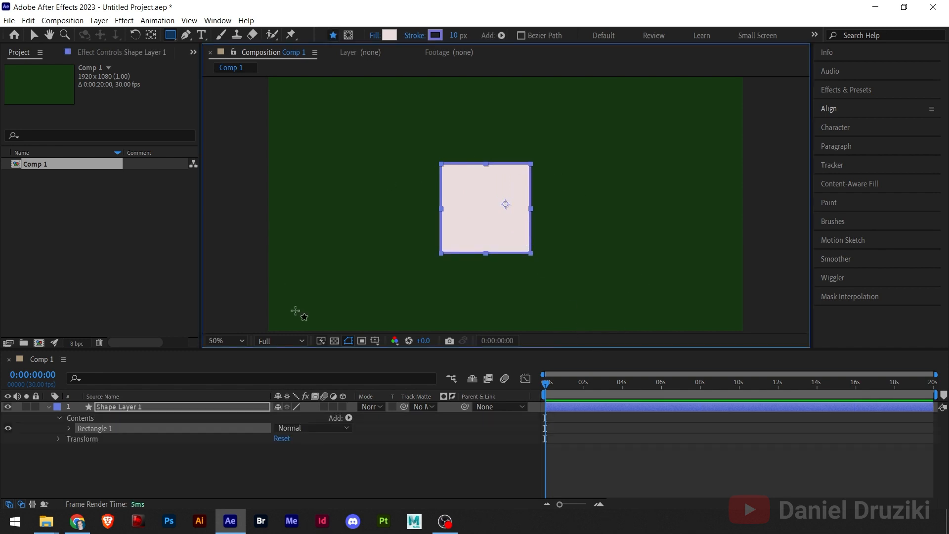
Inspect the square against the transparency grid and turn the grid off again
{"action": "left_click", "coordinate": [334, 341]}
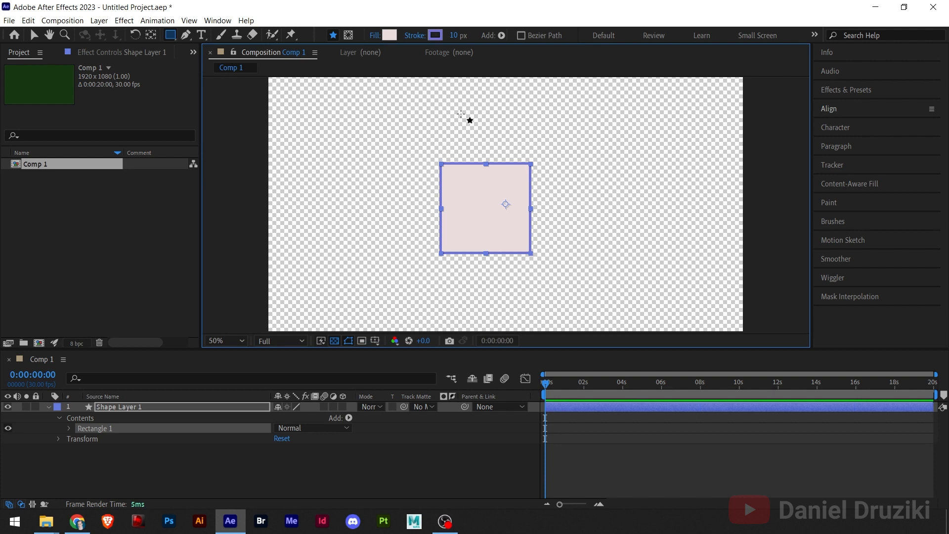
{"action": "scroll", "coordinate": [302, 180], "scroll_direction": "up", "scroll_amount": 3}
{"action": "scroll", "coordinate": [530, 205], "scroll_direction": "down", "scroll_amount": 1}
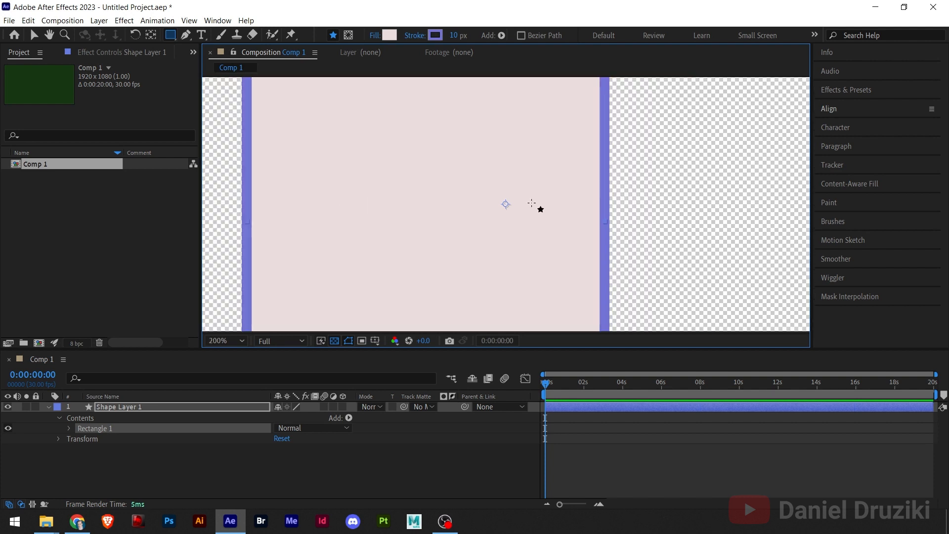
{"action": "scroll", "coordinate": [654, 214], "scroll_direction": "down", "scroll_amount": 1}
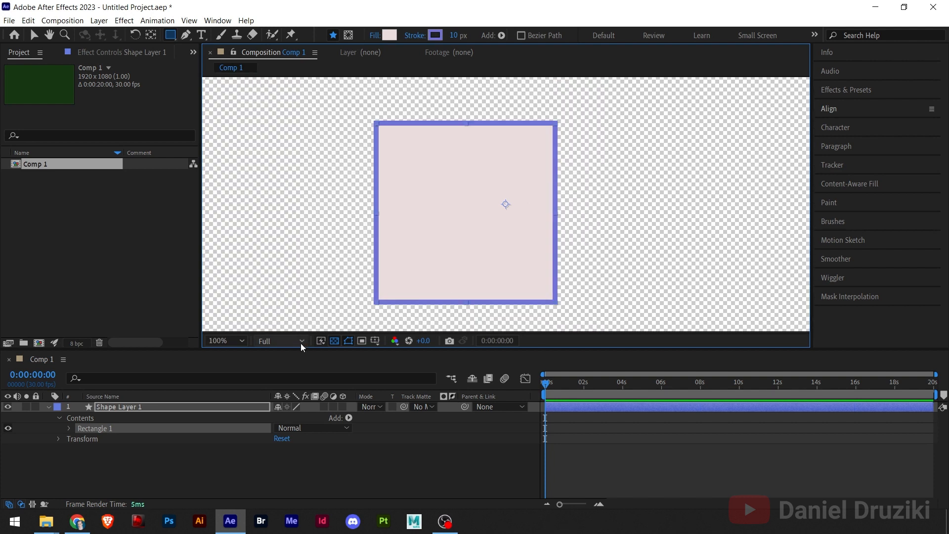
{"action": "left_click", "coordinate": [334, 341]}
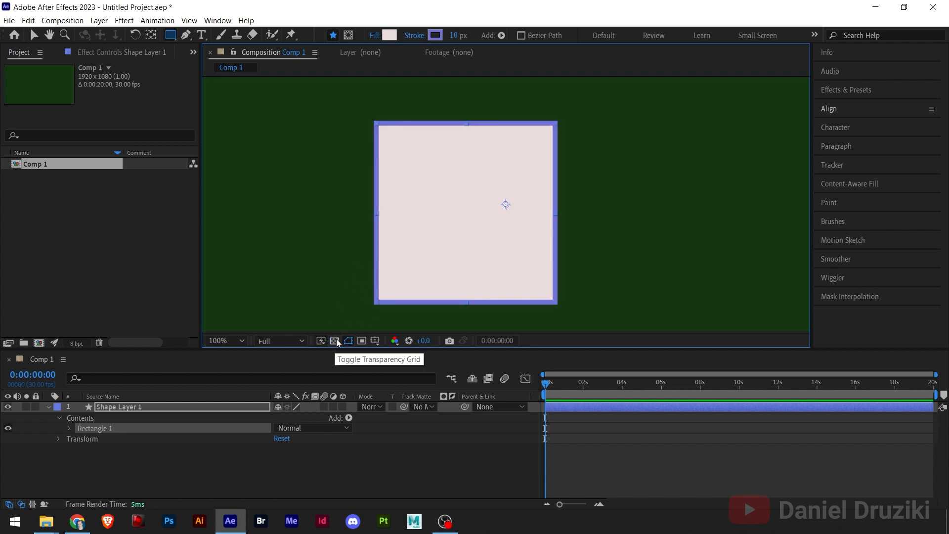
{"action": "key", "text": "comma"}
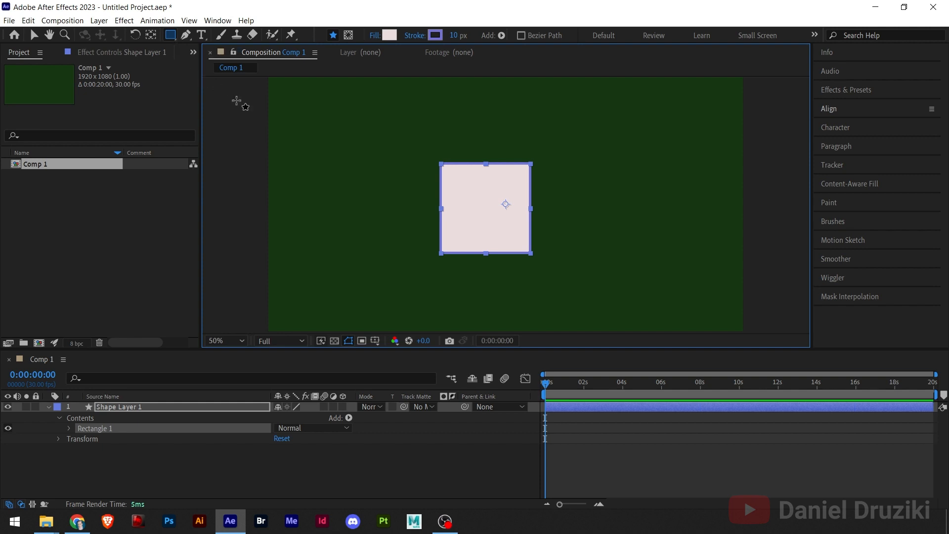
Switch the active shape tool to the Rounded Rectangle tool
{"action": "left_click", "coordinate": [170, 40]}
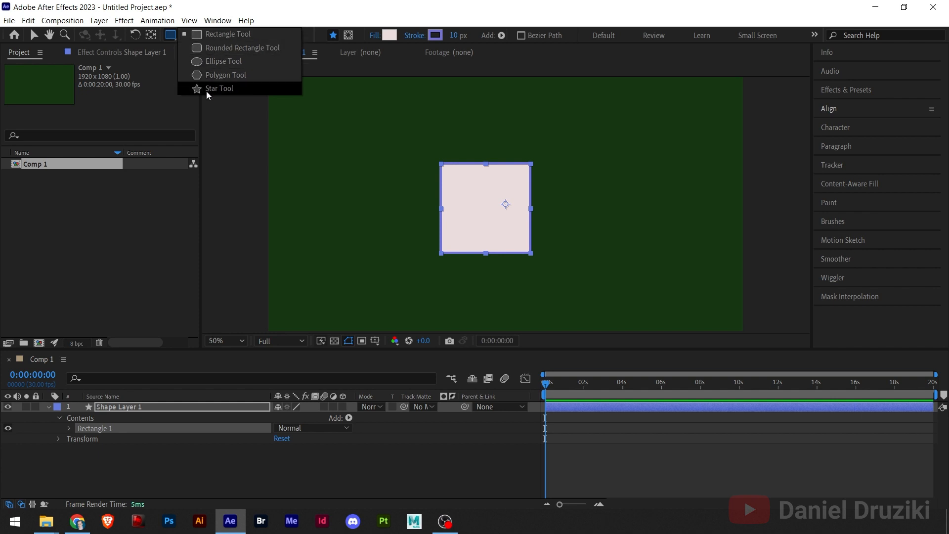
{"action": "left_click", "coordinate": [201, 44]}
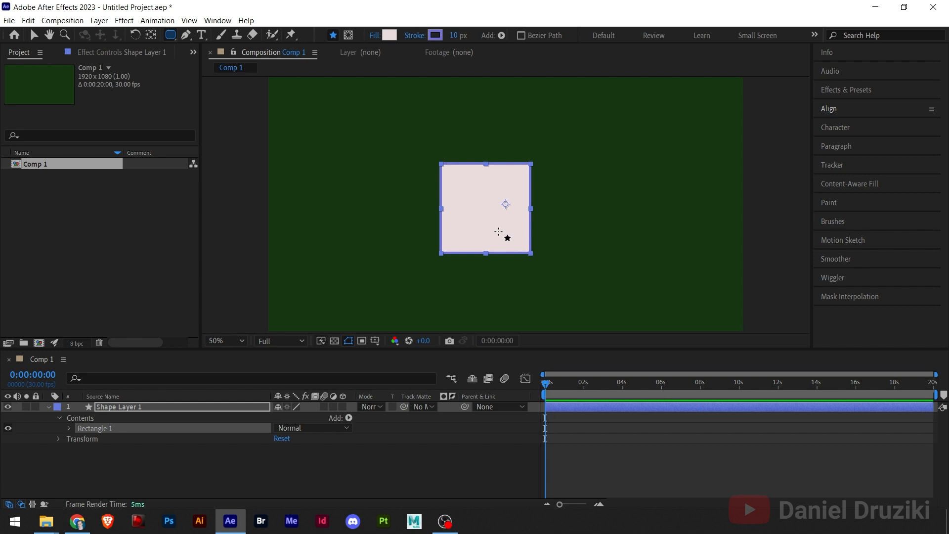
Activate the Selection tool and select the square in the composition
{"action": "left_click", "coordinate": [33, 40]}
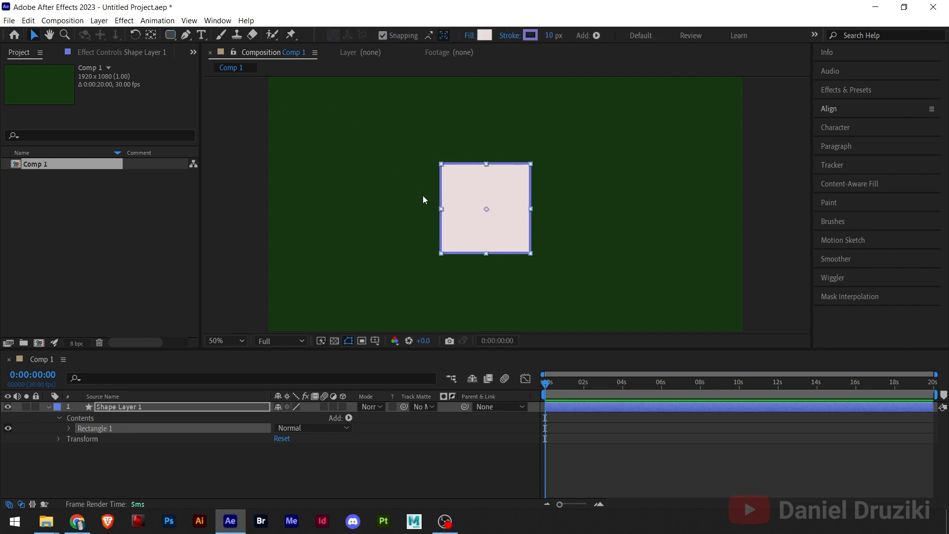
{"action": "left_click", "coordinate": [260, 193]}
{"action": "left_click", "coordinate": [480, 192]}
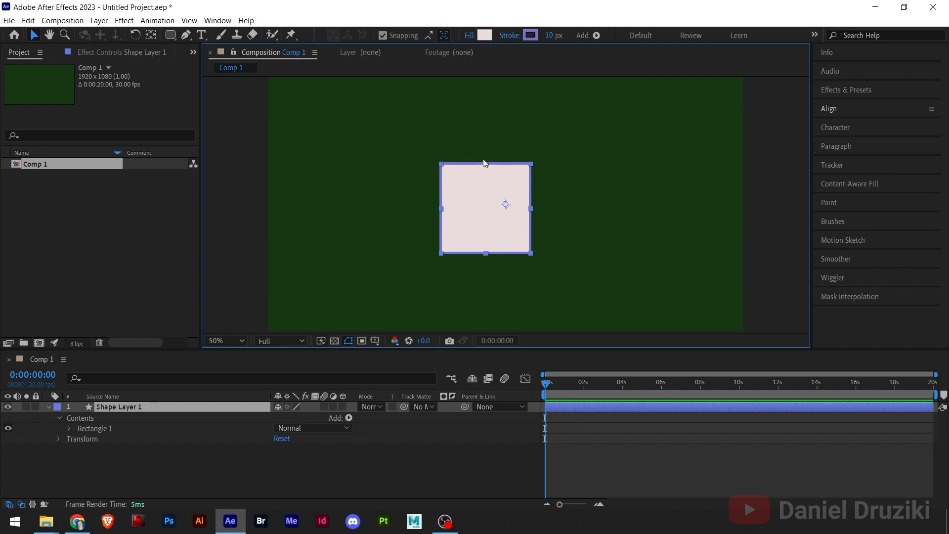
{"action": "scroll", "coordinate": [506, 206], "scroll_direction": "up", "scroll_amount": 2}
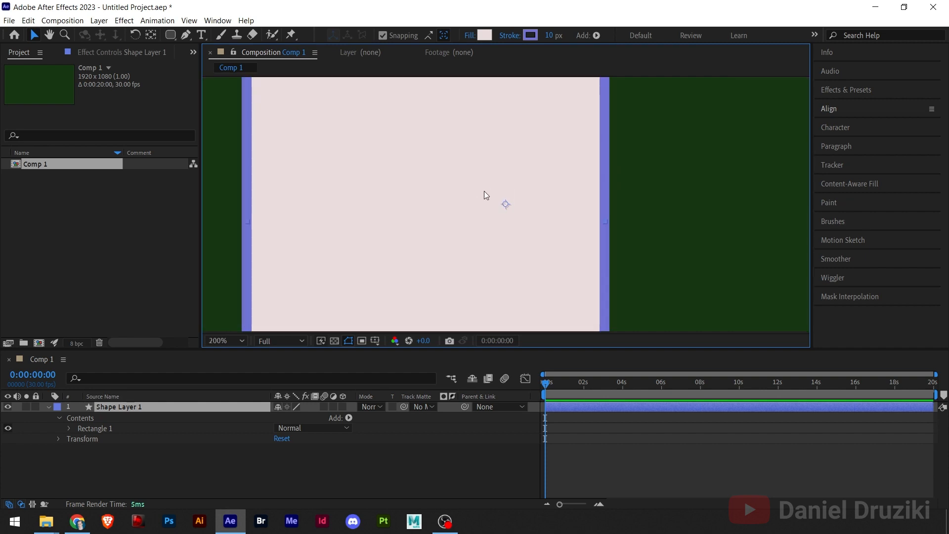
{"action": "scroll", "coordinate": [502, 221], "scroll_direction": "down", "scroll_amount": 1}
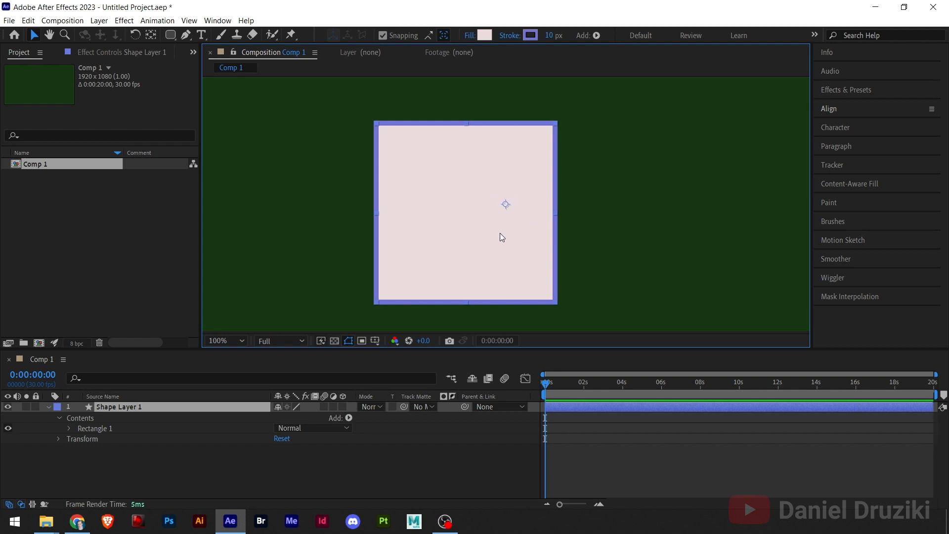
{"action": "scroll", "coordinate": [472, 235], "scroll_direction": "down", "scroll_amount": 1}
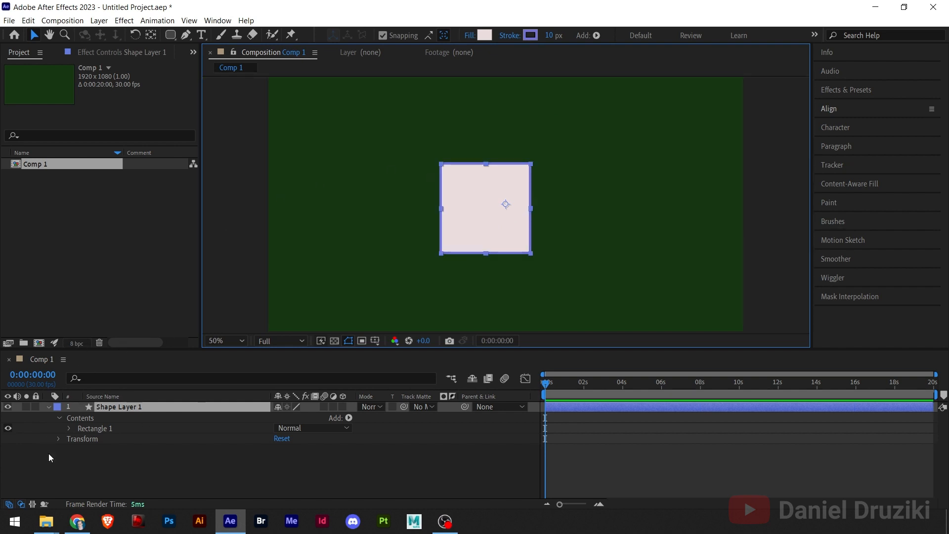
Expand the Transform properties of Shape Layer 1 and select its Position property
{"action": "left_click", "coordinate": [48, 415]}
{"action": "left_click", "coordinate": [48, 408]}
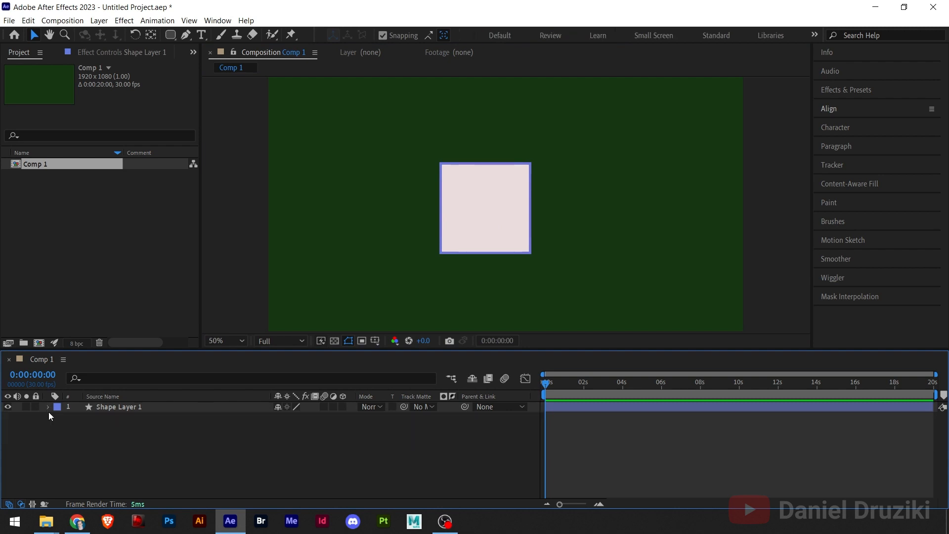
{"action": "left_click", "coordinate": [137, 414]}
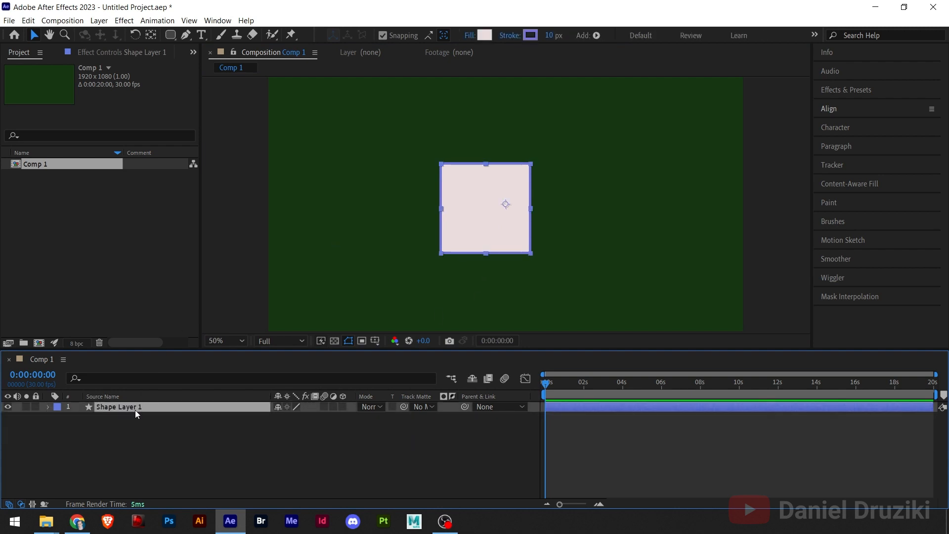
{"action": "left_click", "coordinate": [55, 426]}
{"action": "left_click", "coordinate": [48, 407]}
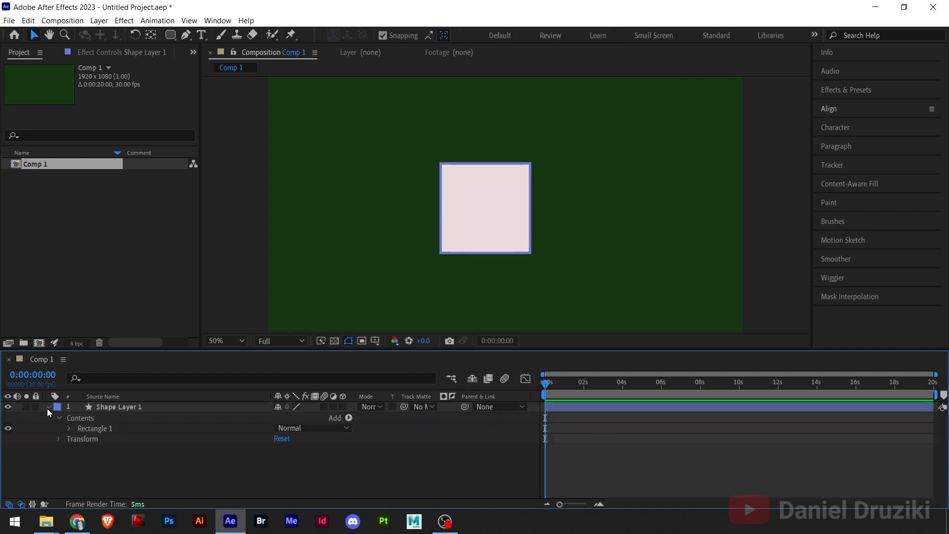
{"action": "left_click", "coordinate": [58, 438]}
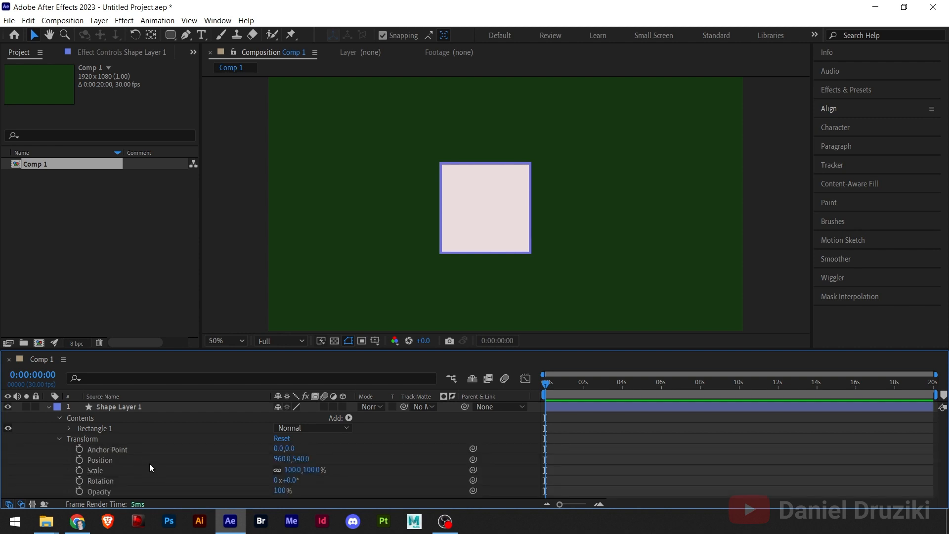
{"action": "left_click", "coordinate": [97, 462]}
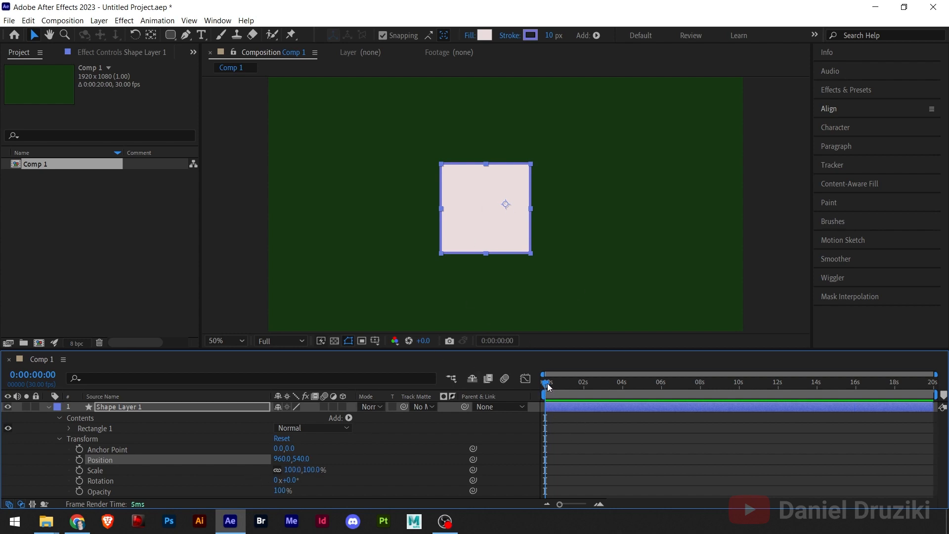
Add a Position keyframe to Shape Layer 1 at the start of the timeline
{"action": "left_click_drag", "start_coordinate": [548, 383], "coordinate": [505, 396]}
{"action": "left_click", "coordinate": [79, 461]}
Set the current time to 0:00:02:00, move the square up and to the right to Position 1400, 360, and scrub back to the start
{"action": "left_click_drag", "start_coordinate": [547, 390], "coordinate": [576, 384]}
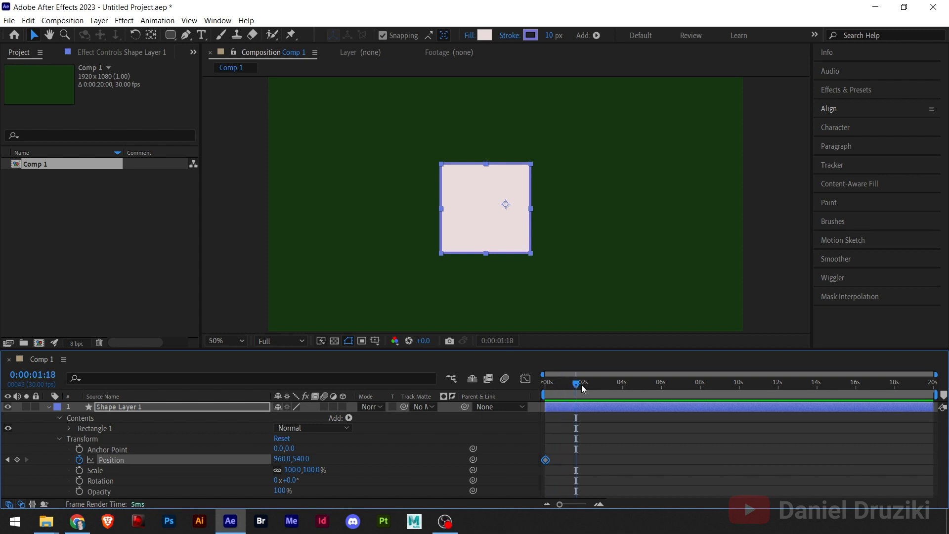
{"action": "left_click", "coordinate": [57, 378]}
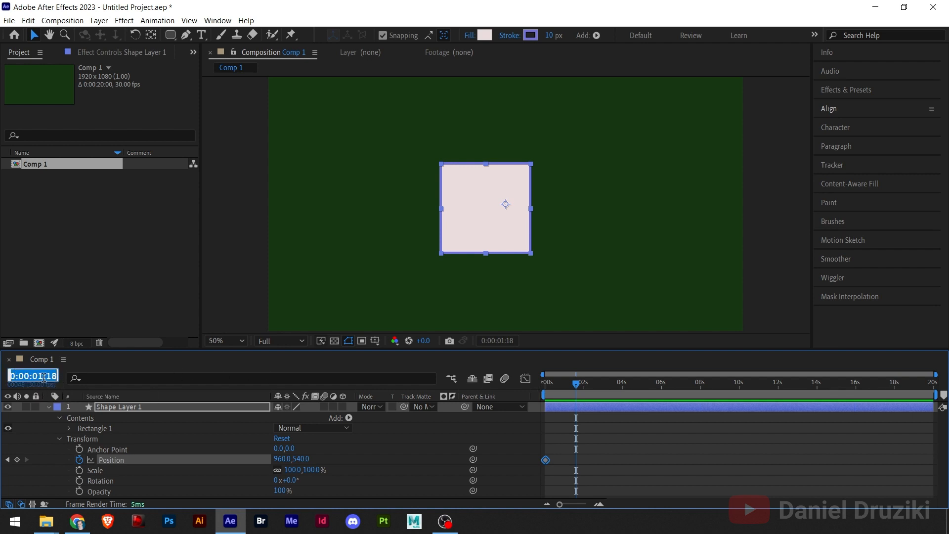
{"action": "left_click", "coordinate": [42, 375]}
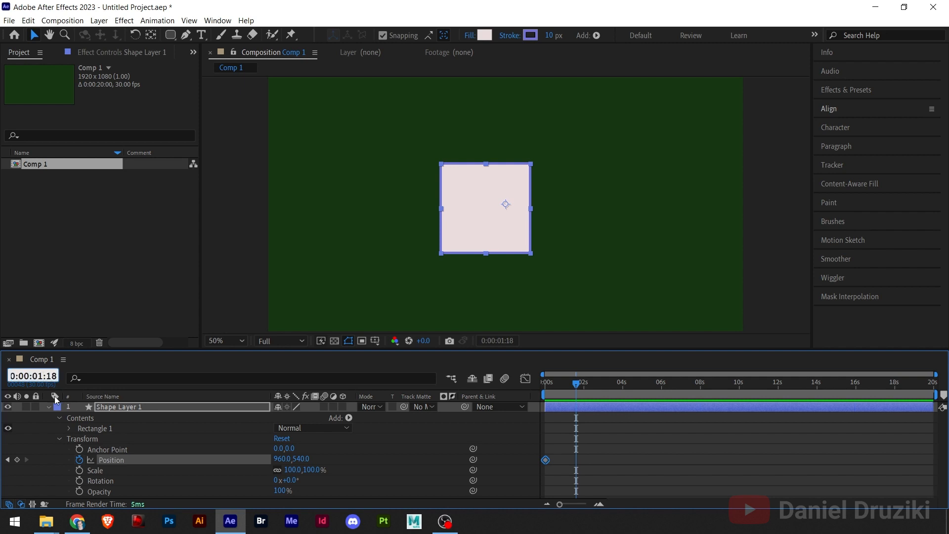
{"action": "key", "text": "BackSpace"}
{"action": "type", "text": "2"}
{"action": "key", "text": "Delete"}
{"action": "key", "text": "Delete"}
{"action": "type", "text": "00"}
{"action": "key", "text": "Return"}
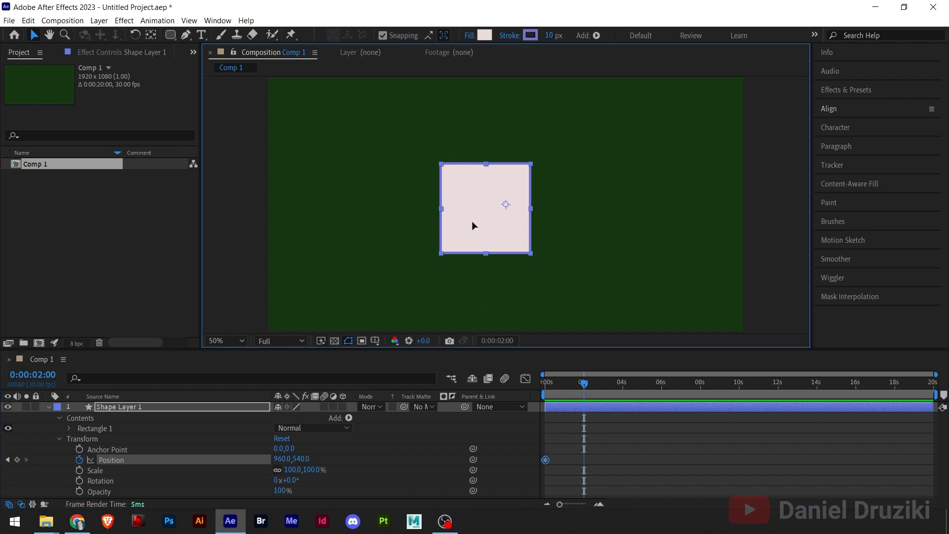
{"action": "left_click_drag", "start_coordinate": [471, 220], "coordinate": [581, 178]}
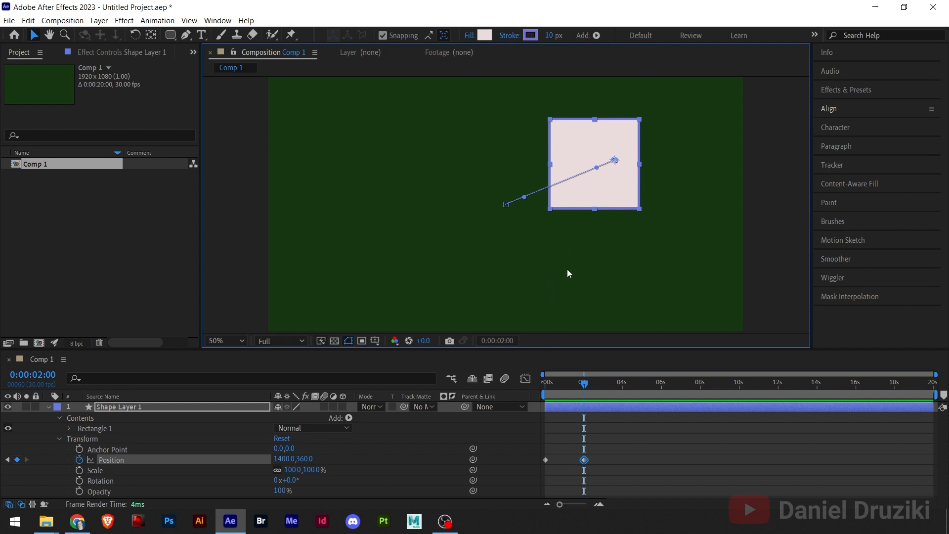
{"action": "left_click_drag", "start_coordinate": [588, 387], "coordinate": [538, 399]}
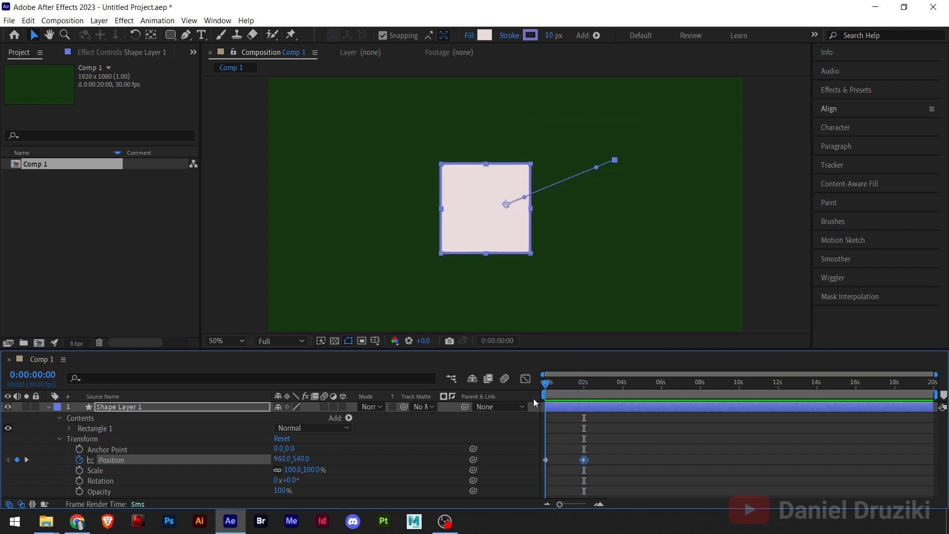
Animate the square's Scale with a keyframe of 100% at the start and one of 141% at 0:00:01:09
{"action": "left_click", "coordinate": [79, 472]}
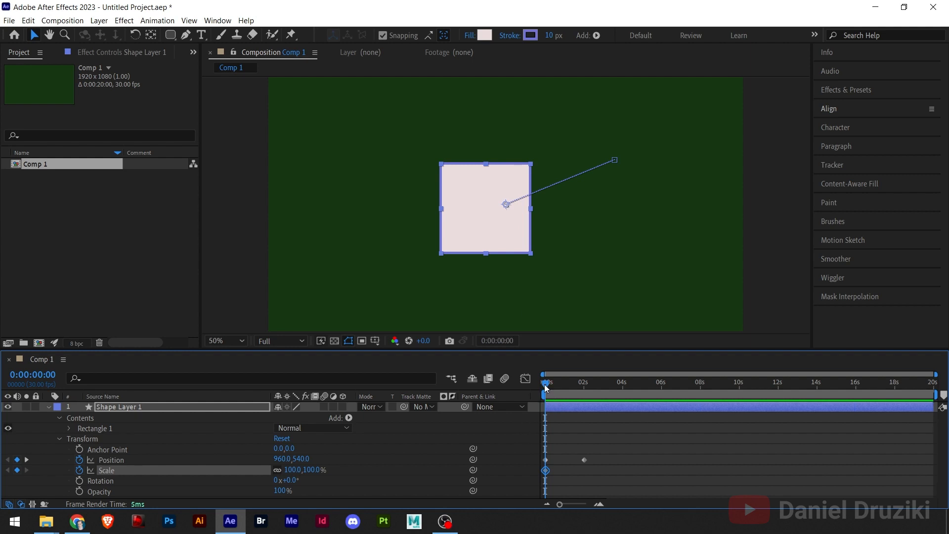
{"action": "left_click_drag", "start_coordinate": [549, 391], "coordinate": [570, 392]}
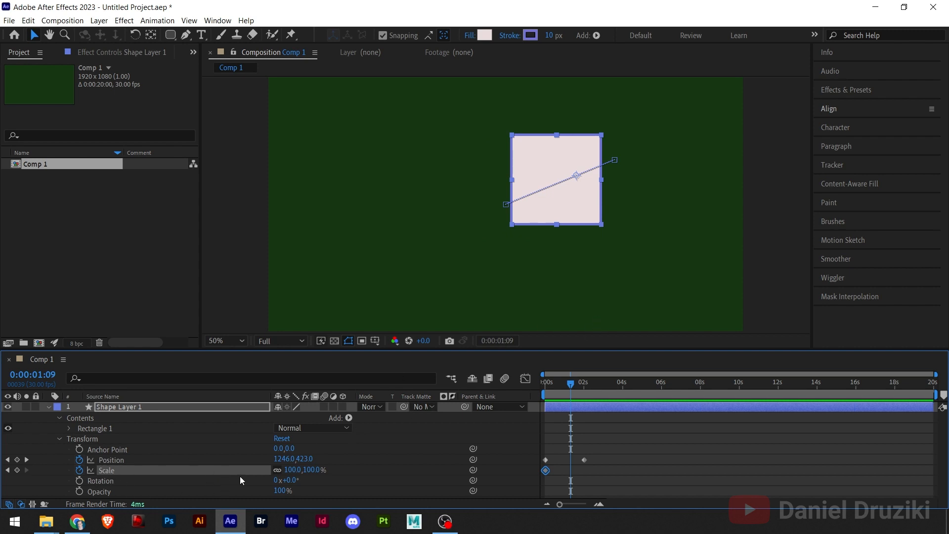
{"action": "left_click_drag", "start_coordinate": [287, 470], "coordinate": [307, 471]}
{"action": "left_click_drag", "start_coordinate": [316, 473], "coordinate": [312, 487]}
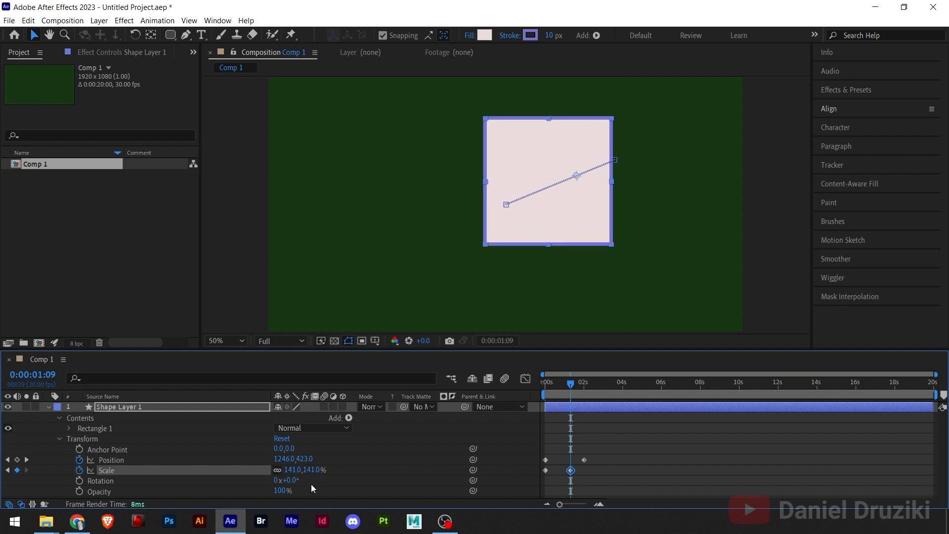
{"action": "left_click_drag", "start_coordinate": [570, 386], "coordinate": [541, 406]}
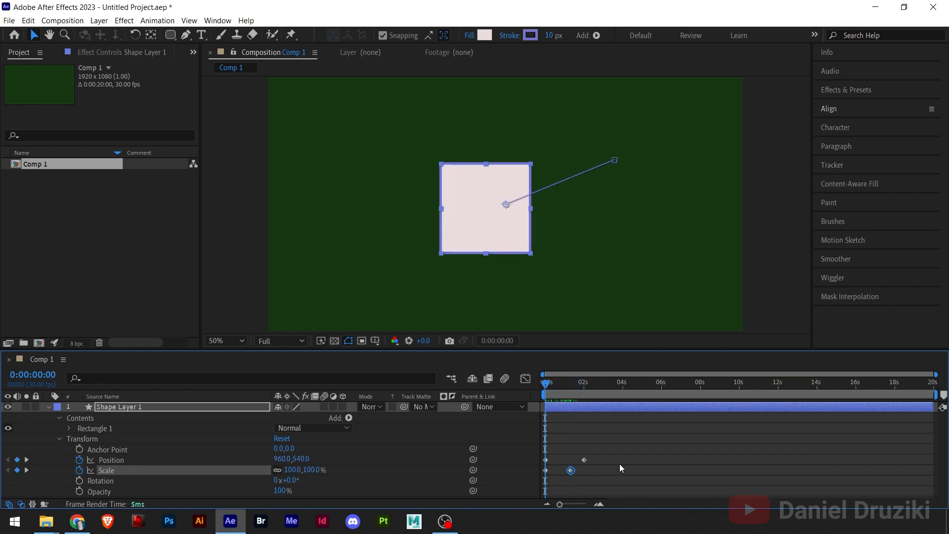
Animate the square's Rotation from zero at the start to 2 full revolutions at 0:00:01:17 and preview the animation
{"action": "left_click", "coordinate": [79, 480]}
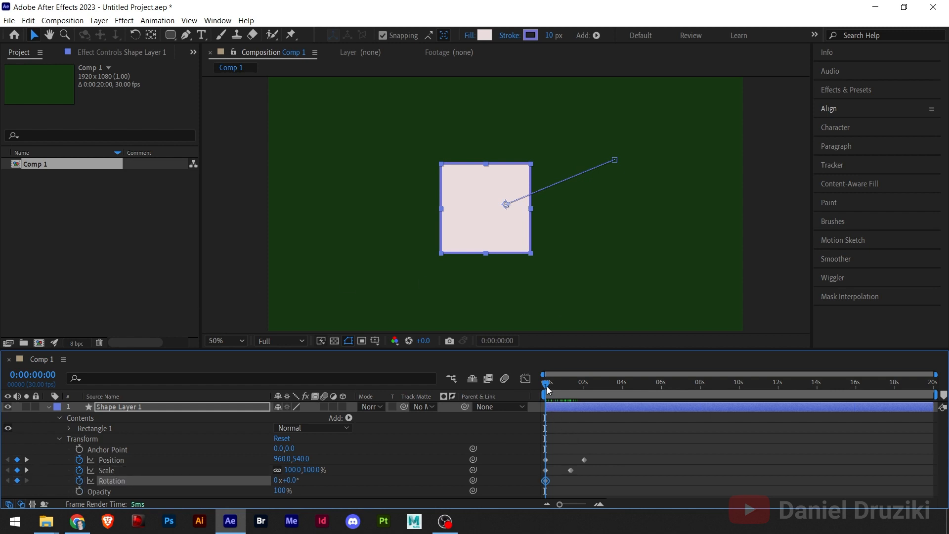
{"action": "left_click_drag", "start_coordinate": [548, 390], "coordinate": [578, 393]}
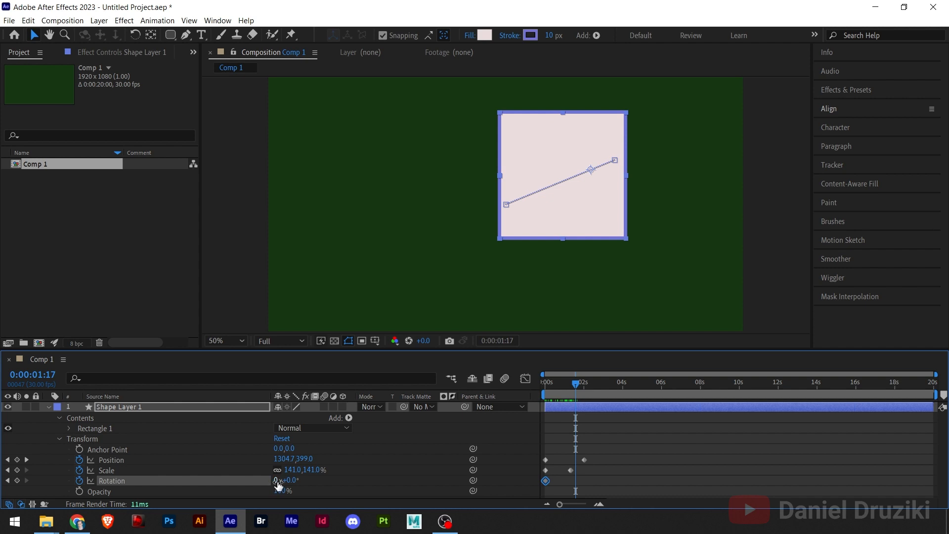
{"action": "type", "text": "2"}
{"action": "key", "text": "Return"}
{"action": "left_click_drag", "start_coordinate": [578, 384], "coordinate": [535, 412]}
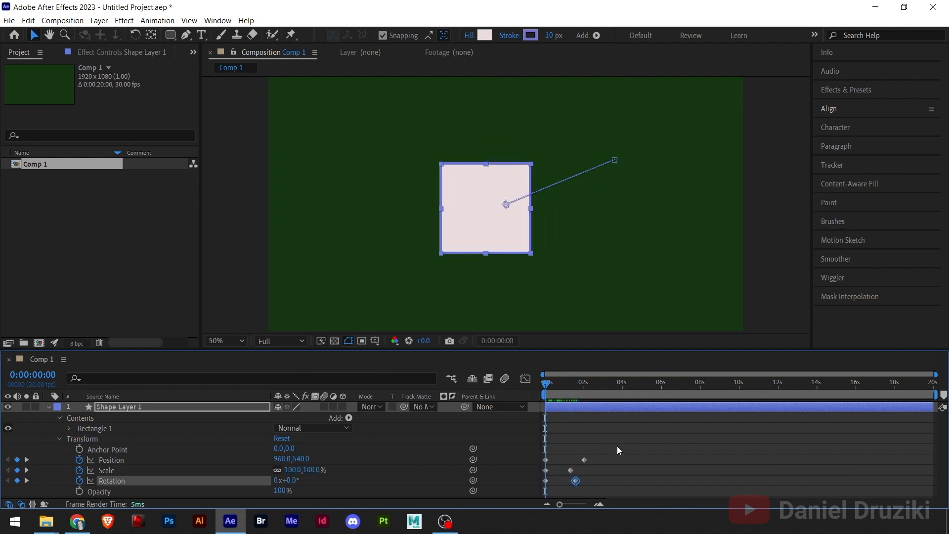
{"action": "key", "text": "space"}
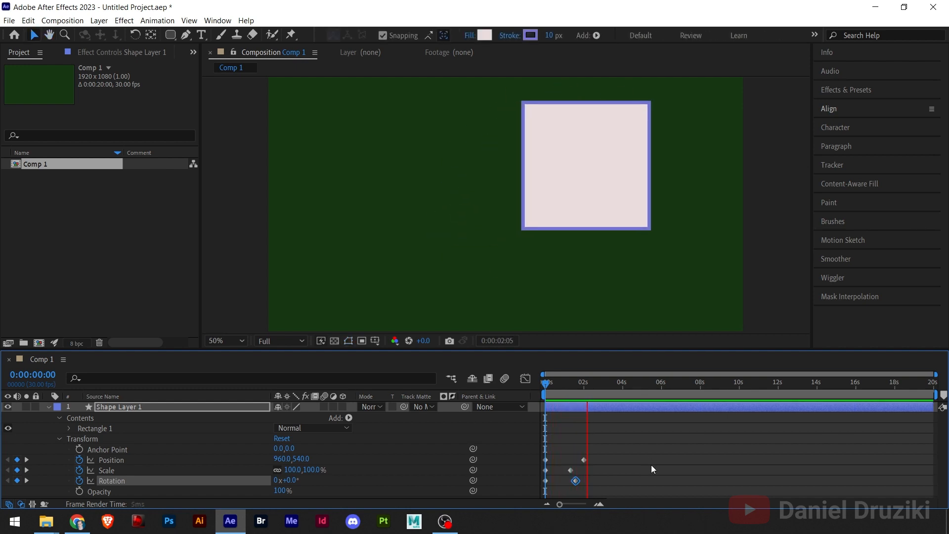
{"action": "key", "text": "space"}
Change the Rotation keyframe at 0:00:01:17 to 0 revolutions and 60 degrees, and return to the first frame
{"action": "left_click_drag", "start_coordinate": [585, 380], "coordinate": [574, 404]}
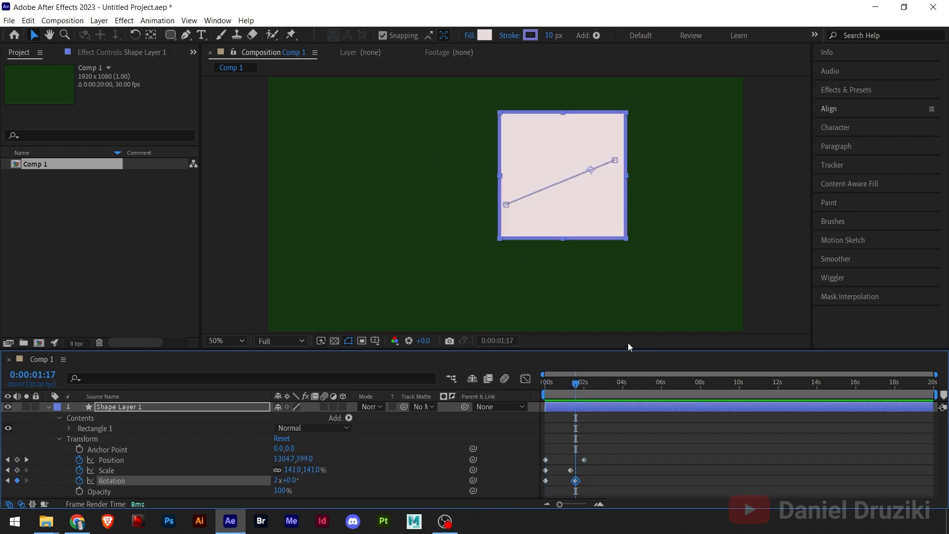
{"action": "left_click", "coordinate": [276, 480]}
{"action": "type", "text": "0"}
{"action": "key", "text": "Return"}
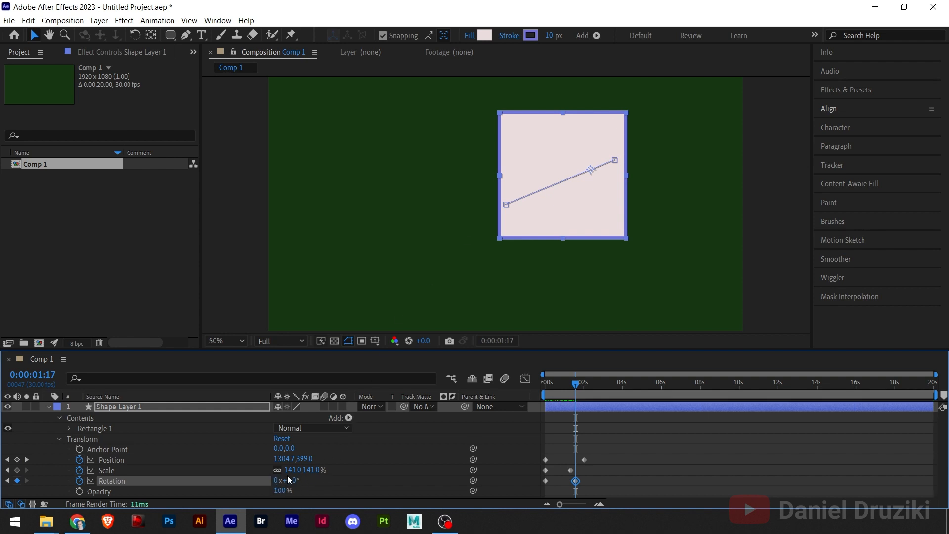
{"action": "left_click", "coordinate": [288, 480]}
{"action": "type", "text": "60"}
{"action": "key", "text": "Return"}
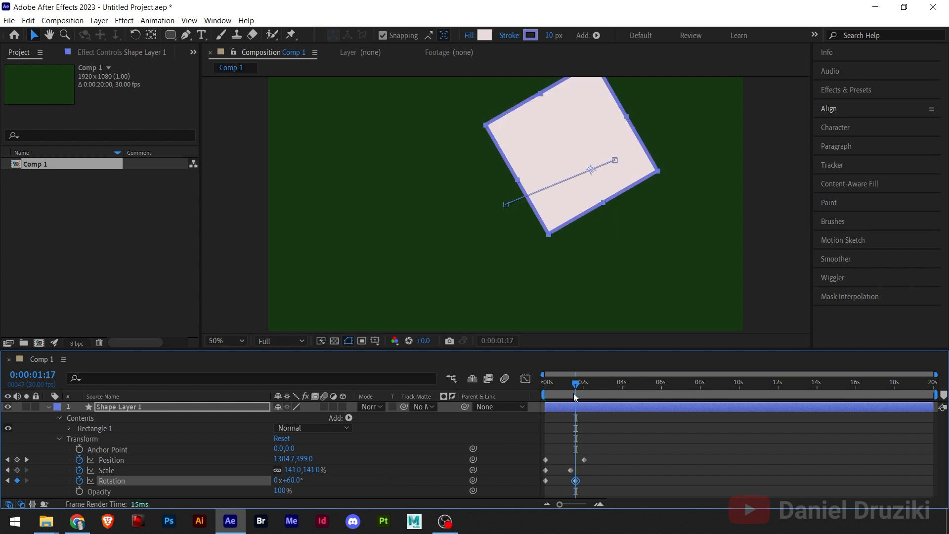
{"action": "left_click_drag", "start_coordinate": [566, 385], "coordinate": [584, 405]}
{"action": "key", "text": "Home"}
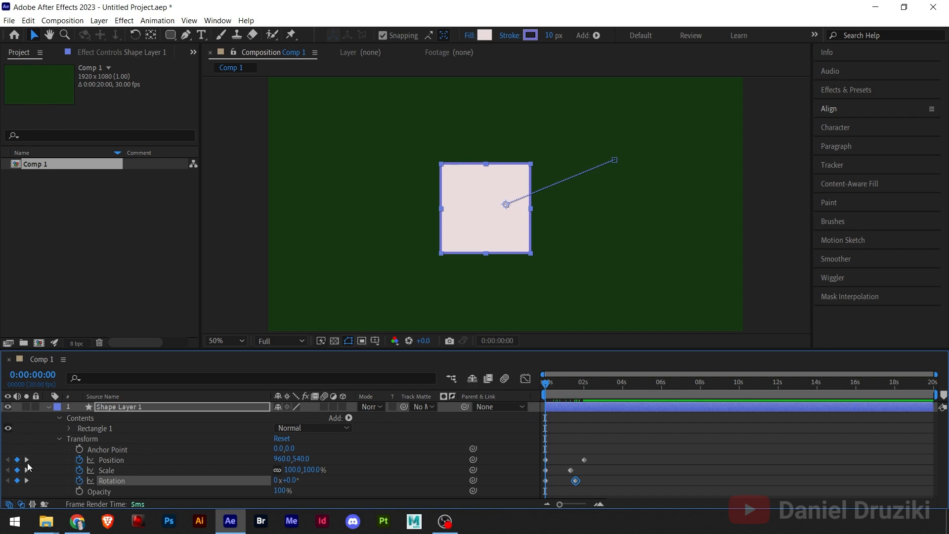
Animate the square's Opacity from 100% at the start to 0% at 0:00:03:01 and scrub through the fade
{"action": "left_click", "coordinate": [79, 491]}
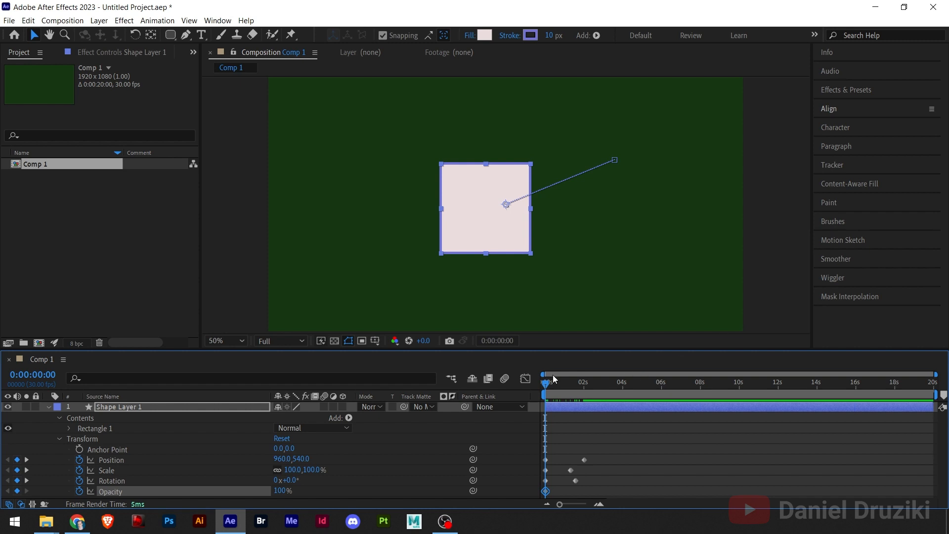
{"action": "left_click_drag", "start_coordinate": [556, 390], "coordinate": [606, 401]}
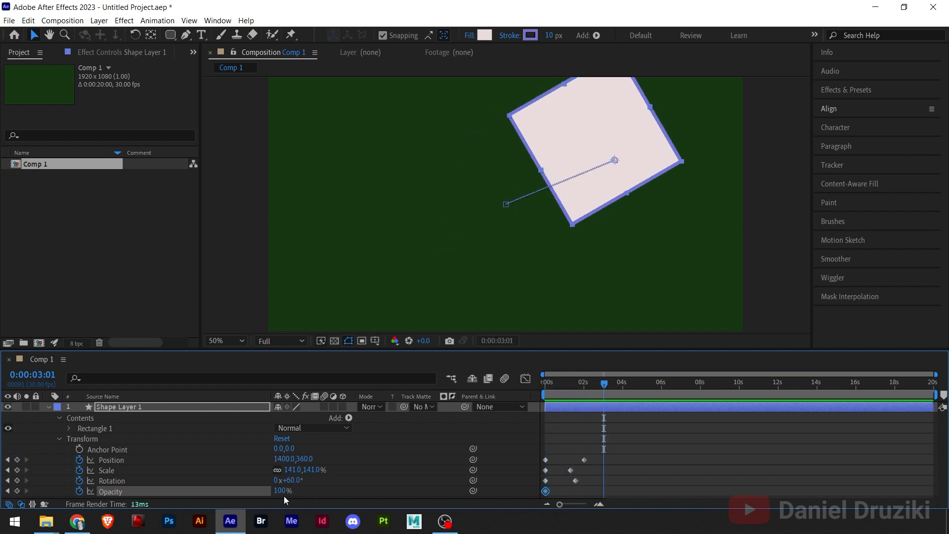
{"action": "left_click_drag", "start_coordinate": [281, 491], "coordinate": [209, 496]}
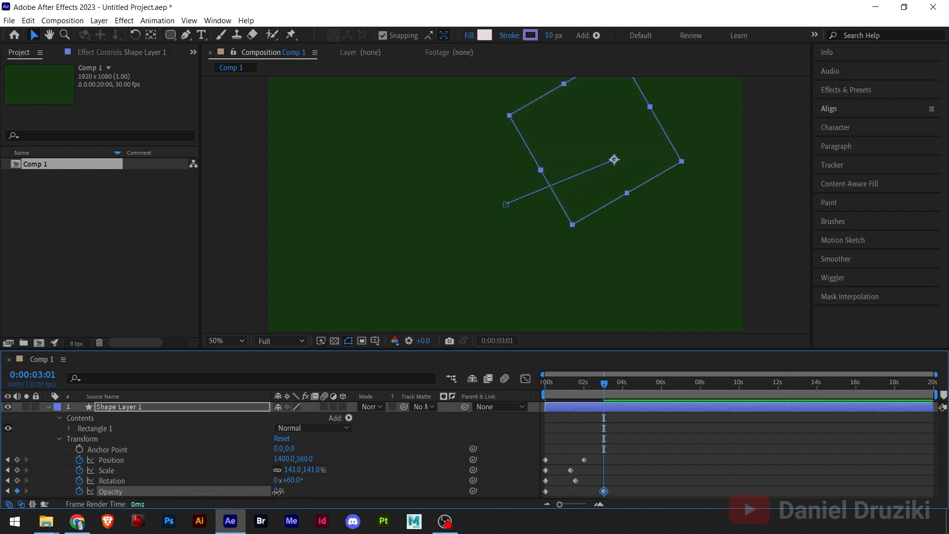
{"action": "left_click", "coordinate": [278, 490]}
{"action": "key", "text": "Return"}
{"action": "left_click_drag", "start_coordinate": [609, 388], "coordinate": [516, 423]}
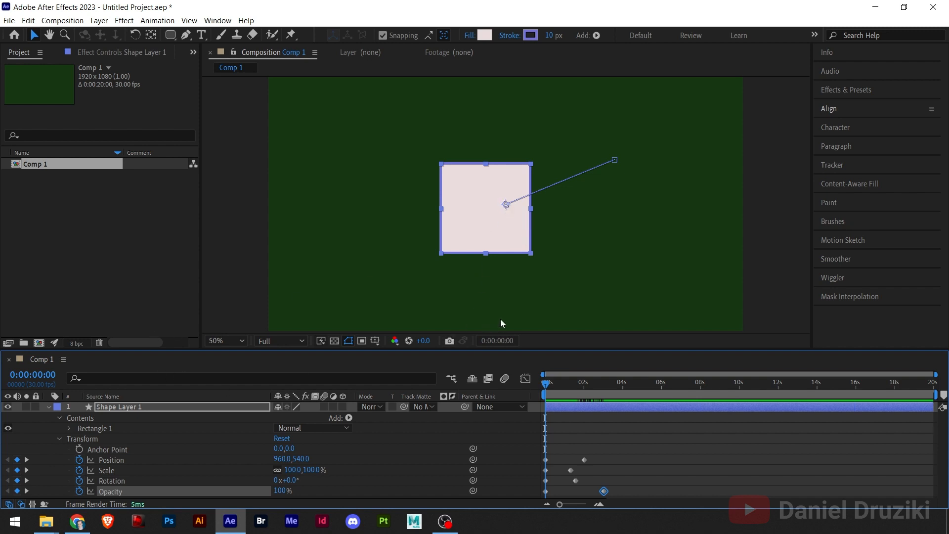
{"action": "mouse_move", "coordinate": [547, 390]}
{"action": "left_mouse_down"}
{"action": "mouse_move", "coordinate": [583, 391]}
{"action": "mouse_move", "coordinate": [529, 395]}
{"action": "mouse_move", "coordinate": [589, 391]}
{"action": "mouse_move", "coordinate": [539, 399]}
{"action": "left_mouse_up"}
Snap the square's anchor point to its upper-left corner with the Pan Behind tool and recenter it in the square
{"action": "left_click", "coordinate": [150, 37]}
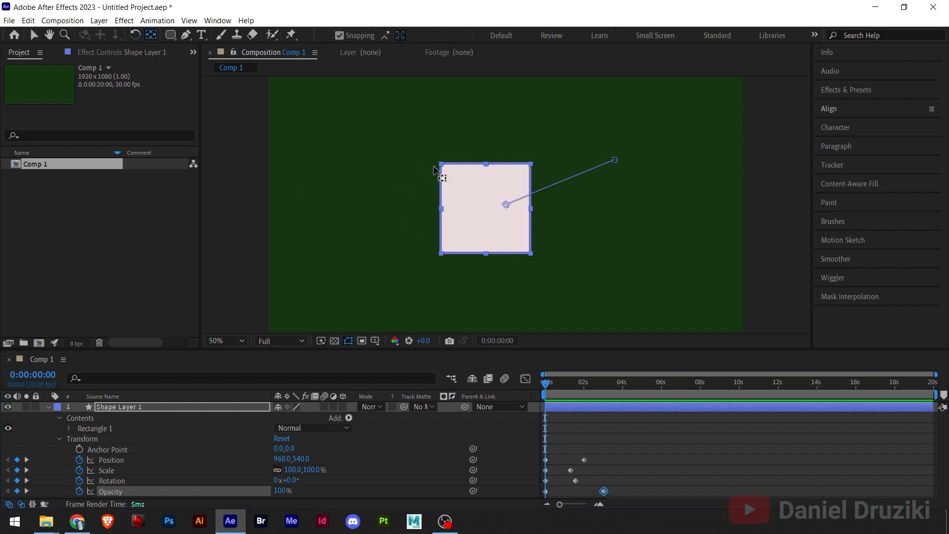
{"action": "left_click_drag", "start_coordinate": [505, 205], "coordinate": [493, 210]}
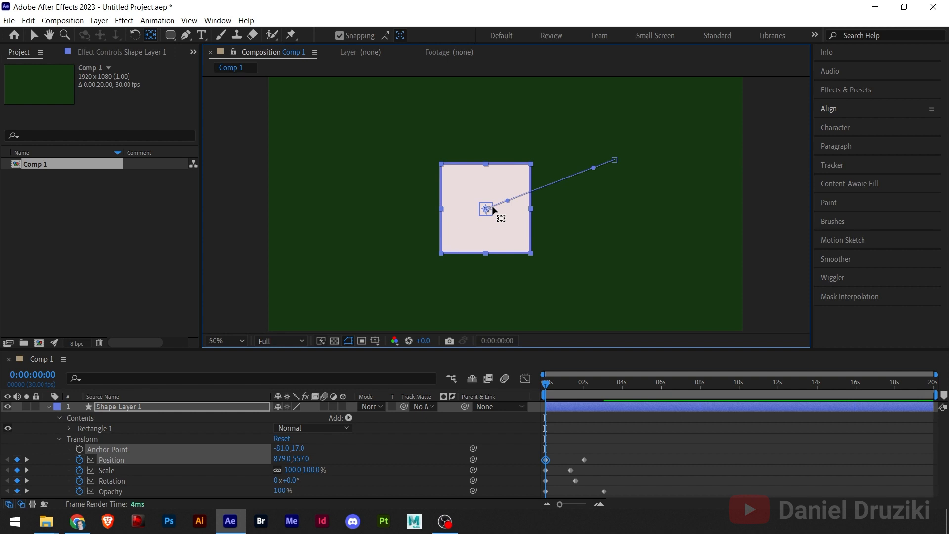
{"action": "left_click_drag", "start_coordinate": [485, 209], "coordinate": [443, 169]}
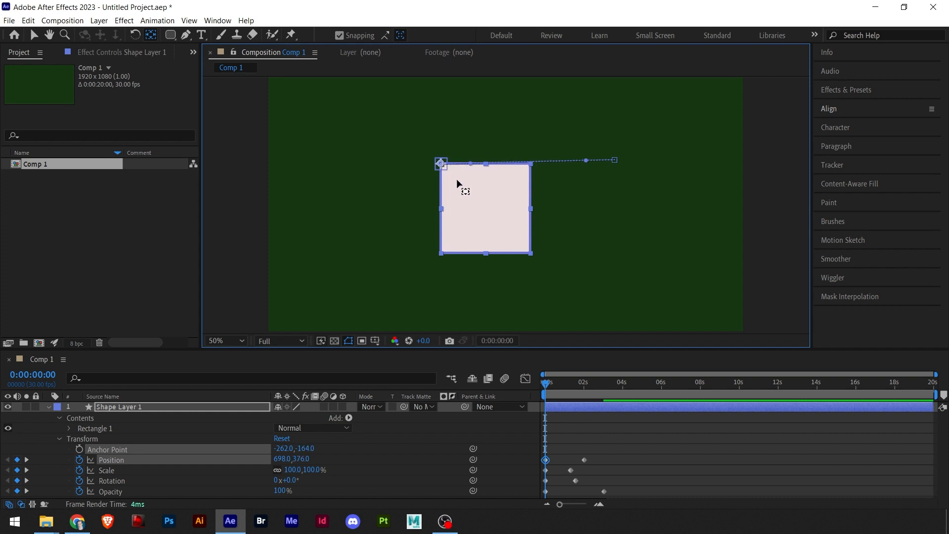
{"action": "key", "text": "ctrl+alt+Home"}
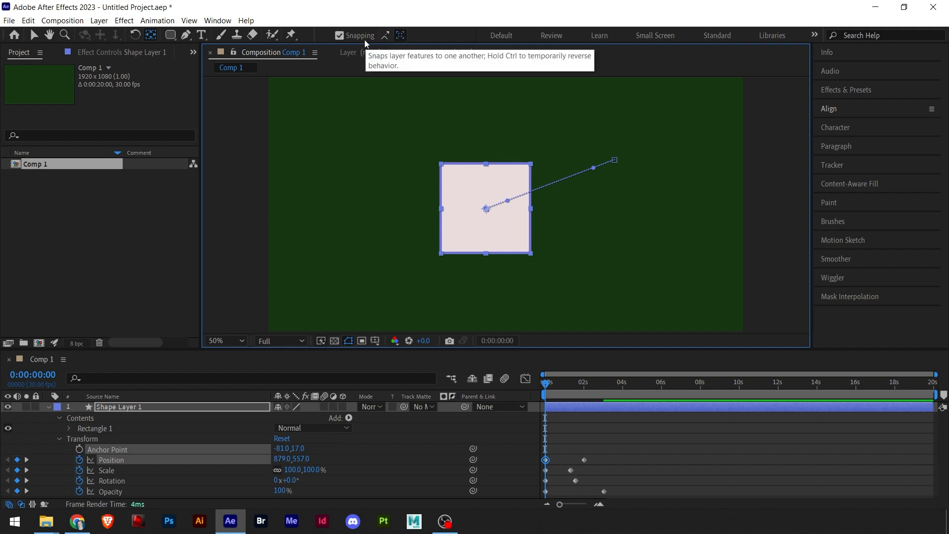
Switch Snapping off and on again and scrub the animation to check it with the centered anchor point
{"action": "left_click", "coordinate": [337, 36]}
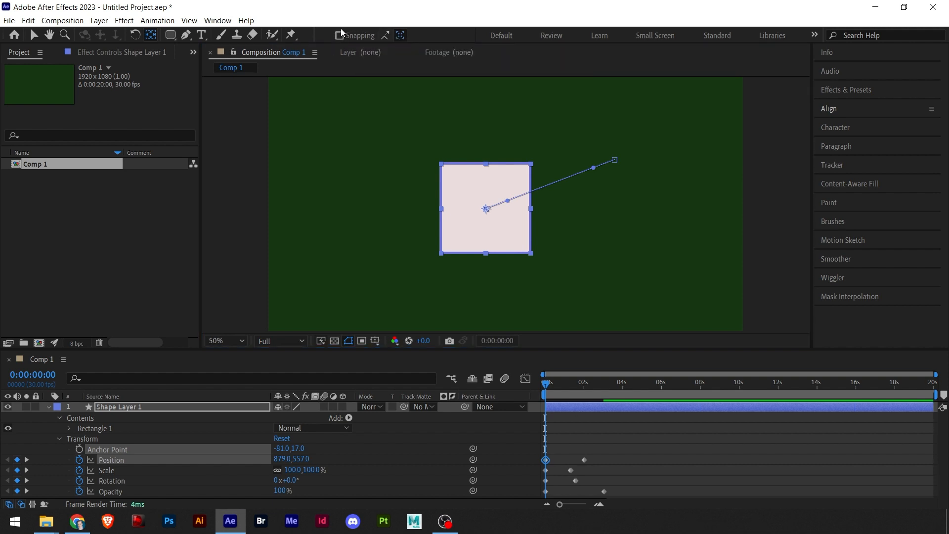
{"action": "left_click", "coordinate": [339, 36]}
{"action": "left_click", "coordinate": [487, 230]}
{"action": "mouse_move", "coordinate": [487, 227]}
{"action": "left_mouse_down"}
{"action": "mouse_move", "coordinate": [487, 251]}
{"action": "mouse_move", "coordinate": [488, 215]}
{"action": "left_mouse_up"}
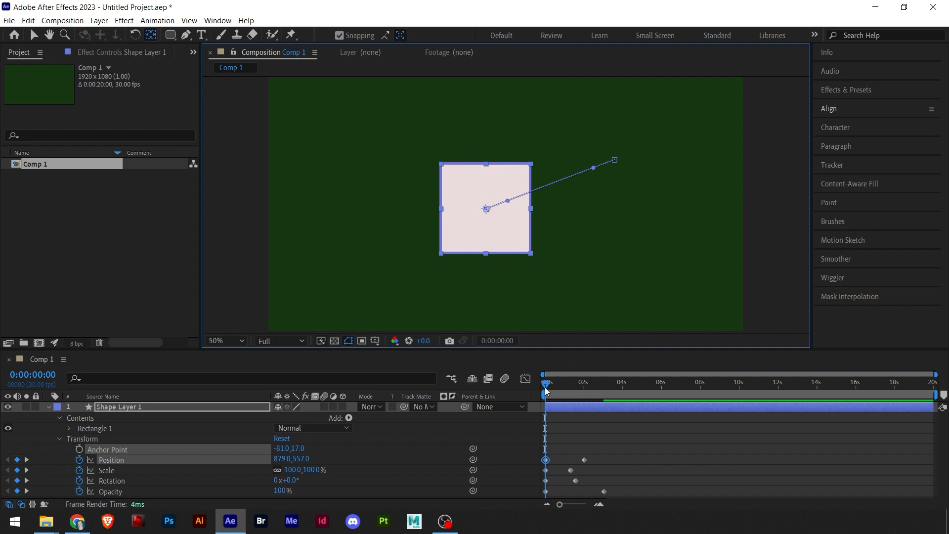
{"action": "left_click_drag", "start_coordinate": [545, 388], "coordinate": [539, 411]}
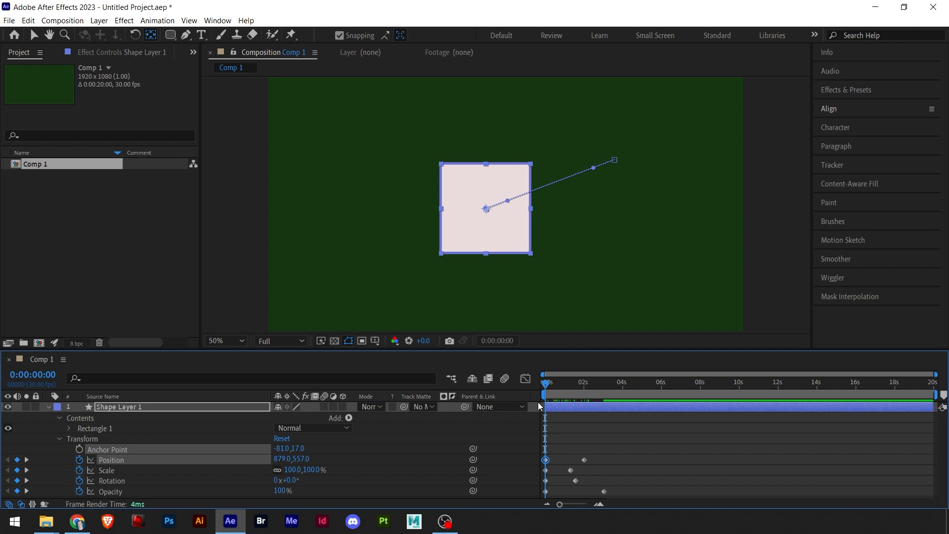
Delete Shape Layer 1 from the composition
{"action": "left_click", "coordinate": [132, 406]}
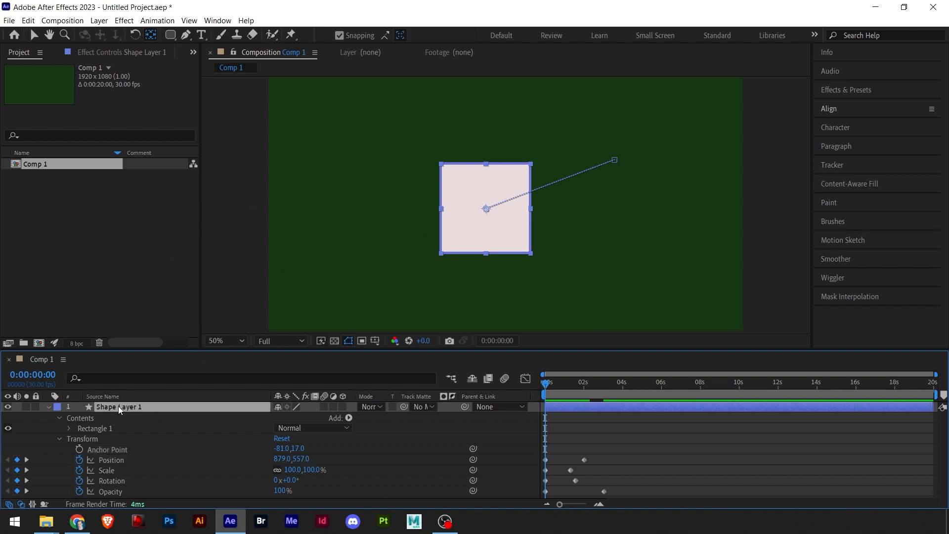
{"action": "key", "text": "Delete"}
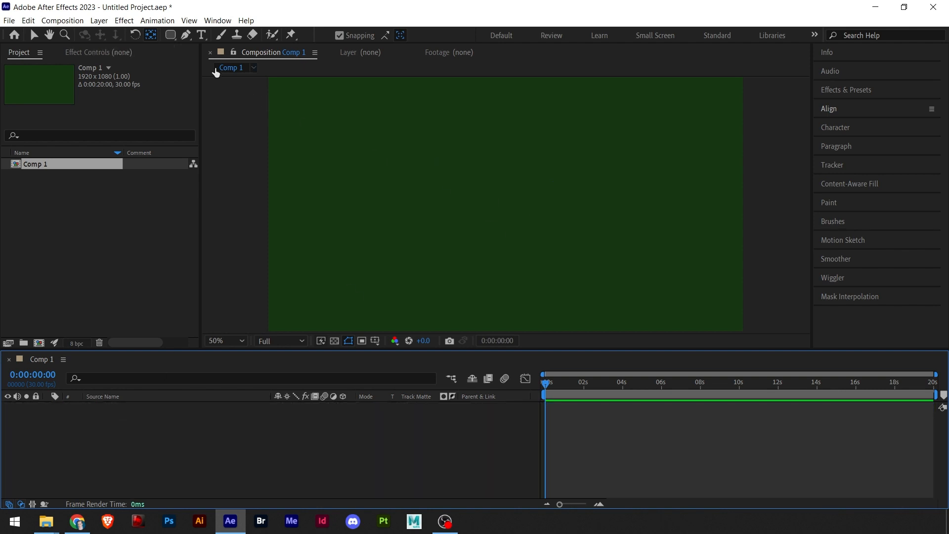
Draw a small rounded square in the upper-left area of the composition with the Rounded Rectangle tool
{"action": "left_click", "coordinate": [172, 37]}
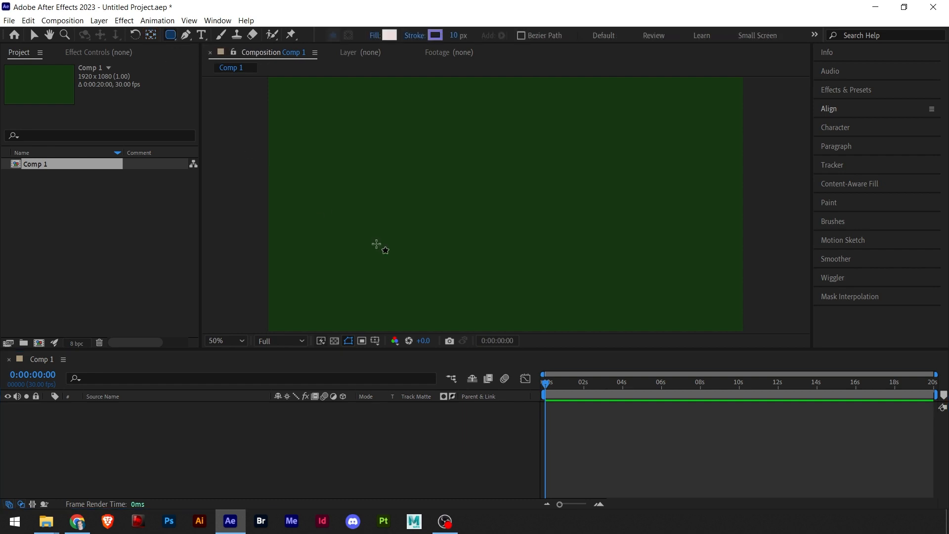
{"action": "mouse_move", "coordinate": [339, 125]}
{"action": "left_mouse_down"}
{"action": "mouse_move", "coordinate": [400, 192]}
{"action": "mouse_move", "coordinate": [401, 237]}
{"action": "mouse_move", "coordinate": [416, 258]}
{"action": "mouse_move", "coordinate": [419, 205]}
{"action": "left_mouse_up"}
{"action": "mouse_move", "coordinate": [367, 168]}
{"action": "left_mouse_down"}
{"action": "mouse_move", "coordinate": [429, 218]}
{"action": "mouse_move", "coordinate": [393, 185]}
{"action": "mouse_move", "coordinate": [410, 218]}
{"action": "mouse_move", "coordinate": [359, 178]}
{"action": "mouse_move", "coordinate": [345, 152]}
{"action": "mouse_move", "coordinate": [353, 160]}
{"action": "left_mouse_up"}
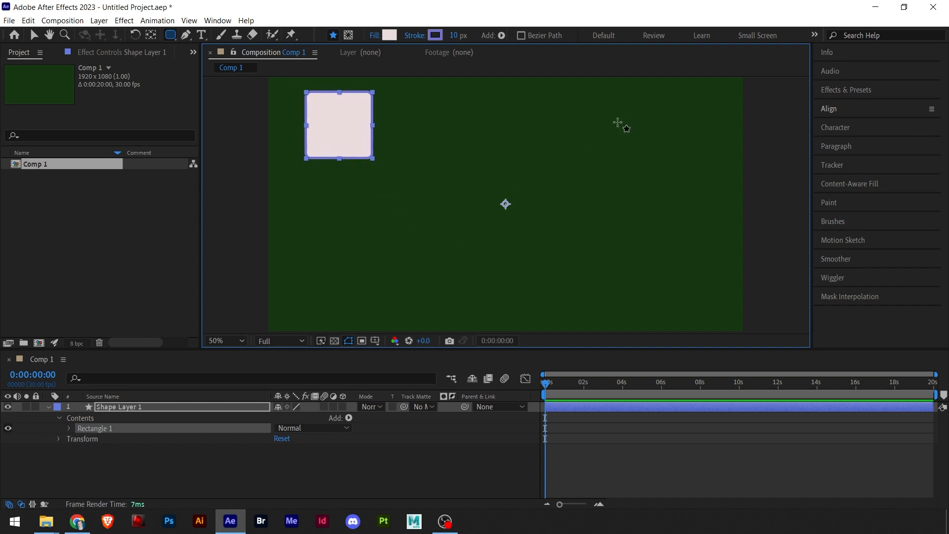
{"action": "key", "text": "ctrl+d"}
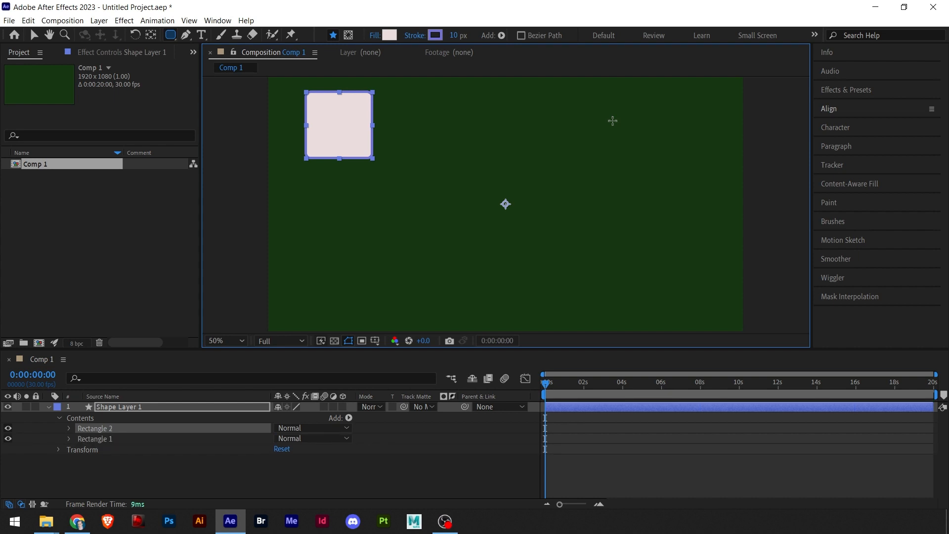
{"action": "mouse_move", "coordinate": [613, 121]}
{"action": "left_mouse_down"}
{"action": "mouse_move", "coordinate": [652, 160]}
{"action": "mouse_move", "coordinate": [615, 119]}
{"action": "mouse_move", "coordinate": [641, 149]}
{"action": "left_mouse_up"}
{"action": "key", "text": "ctrl+z"}
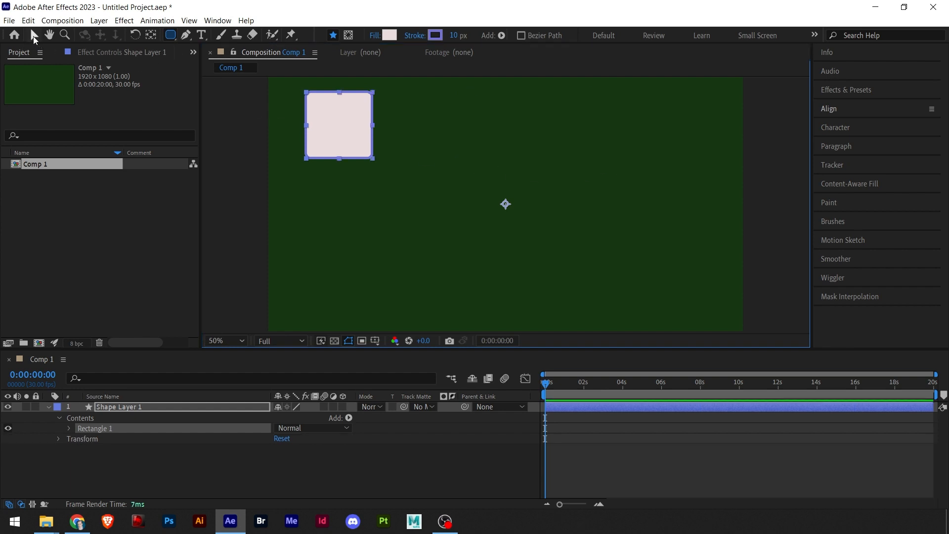
Try centering the square's anchor point manually with the Pan Behind tool, undo that, and center it in the layer content with the direct command
{"action": "left_click", "coordinate": [34, 35]}
{"action": "left_click", "coordinate": [433, 108]}
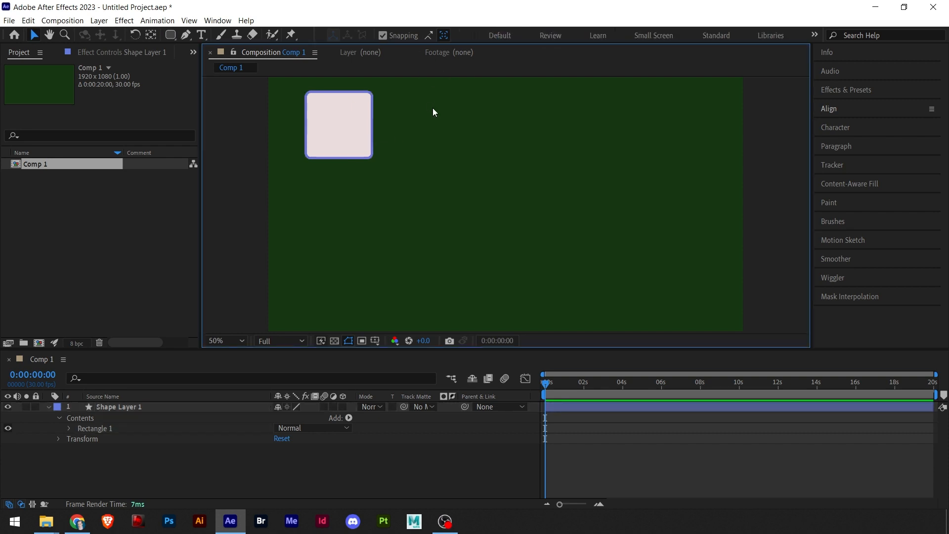
{"action": "left_click", "coordinate": [321, 126]}
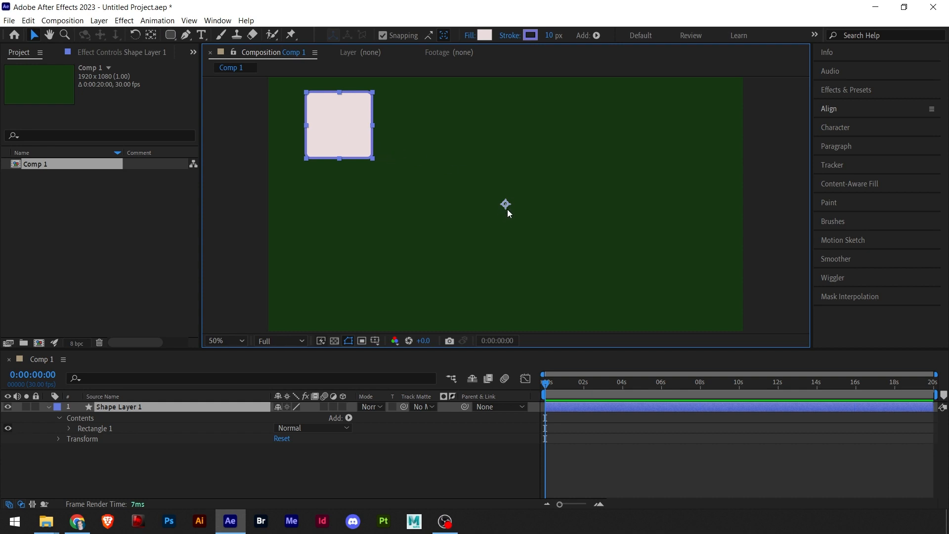
{"action": "left_click", "coordinate": [150, 36]}
{"action": "left_click_drag", "start_coordinate": [489, 203], "coordinate": [340, 131]}
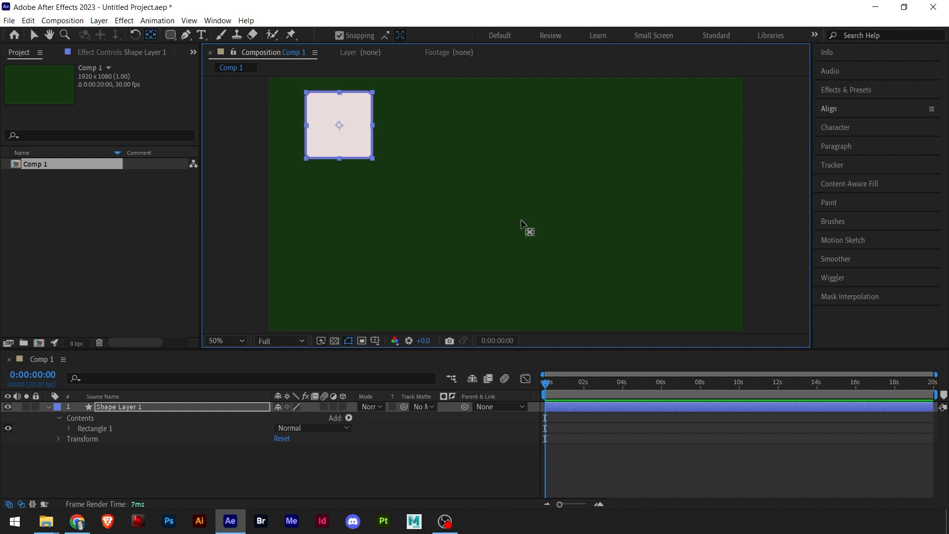
{"action": "key", "text": "ctrl+z"}
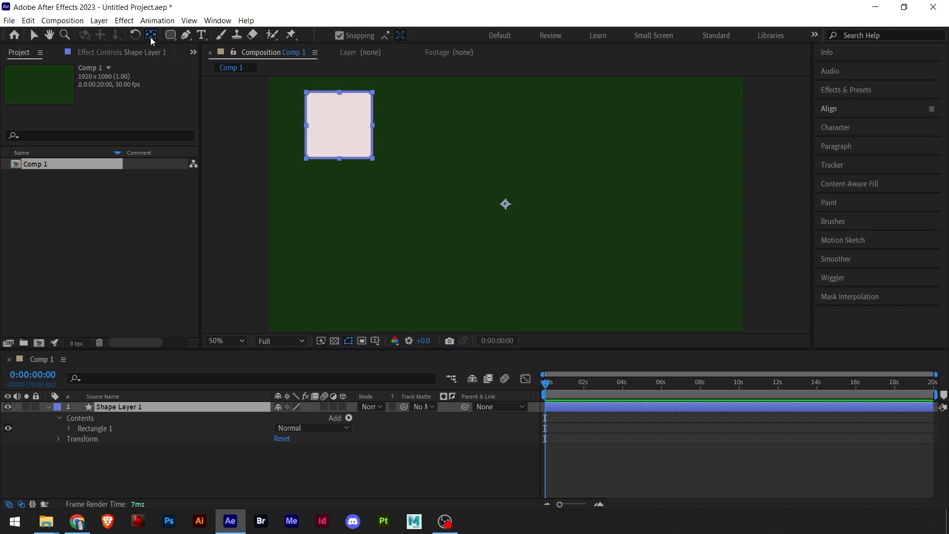
{"action": "key", "text": "ctrl+alt+Home"}
Expand Rectangle 1 in Shape Layer 1 to reveal its own Transform properties
{"action": "left_click", "coordinate": [48, 410]}
{"action": "left_click", "coordinate": [48, 410]}
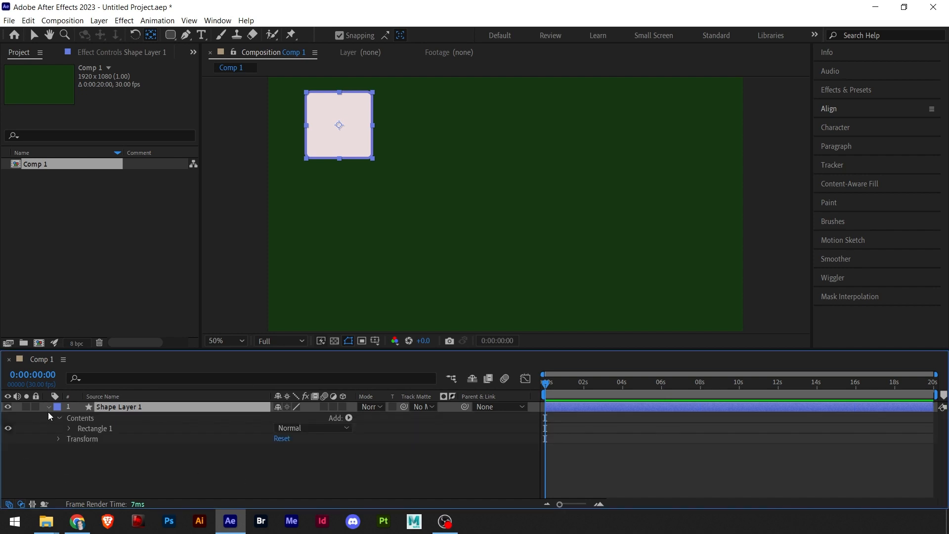
{"action": "left_click", "coordinate": [70, 430]}
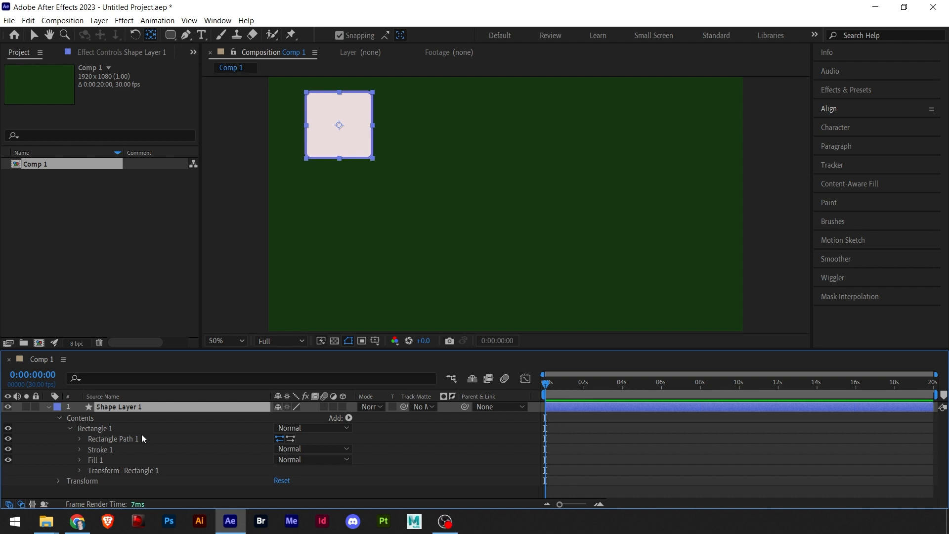
{"action": "left_click", "coordinate": [79, 471]}
{"action": "scroll", "coordinate": [227, 467], "scroll_direction": "down", "scroll_amount": 3}
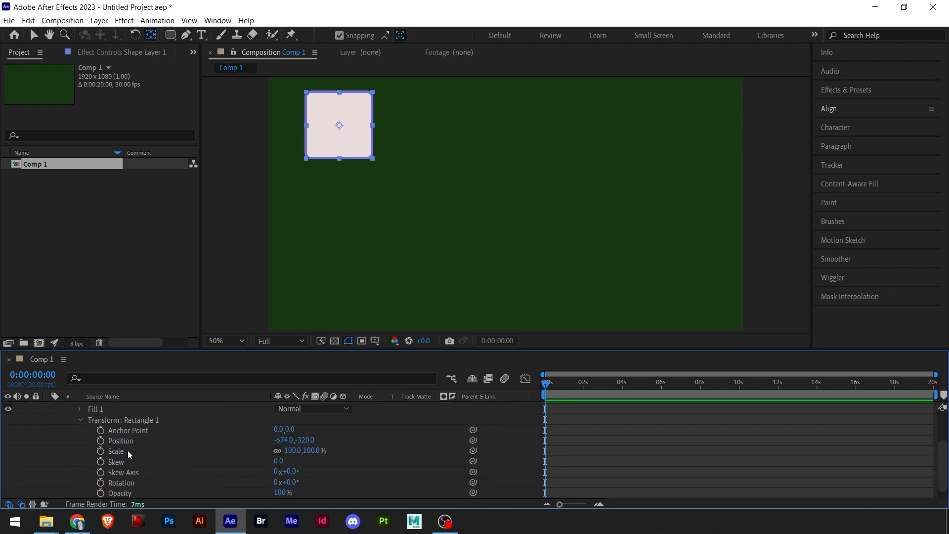
Try Rectangle 1's Position at 0, 0 and undo both coordinate changes
{"action": "left_click", "coordinate": [285, 439]}
{"action": "type", "text": "0"}
{"action": "key", "text": "Return"}
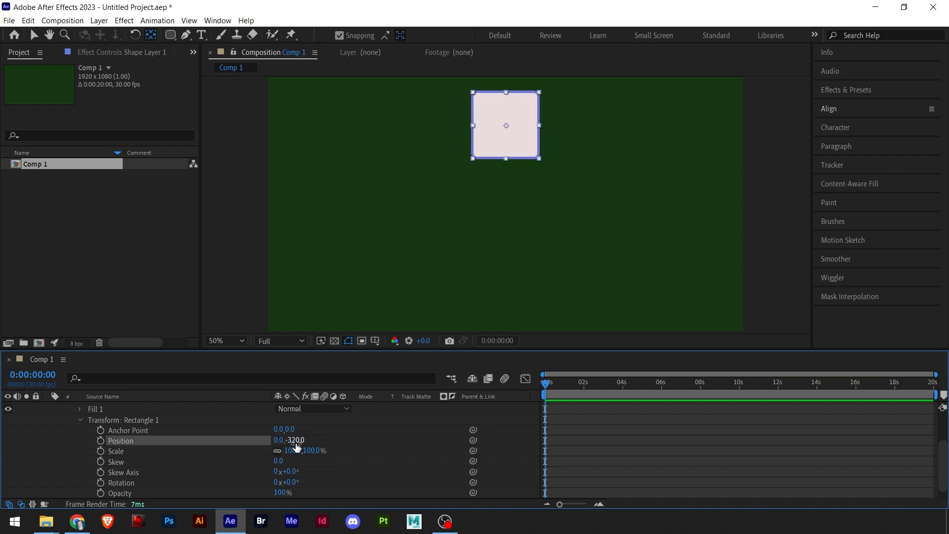
{"action": "left_click", "coordinate": [297, 441]}
{"action": "type", "text": "0"}
{"action": "key", "text": "Return"}
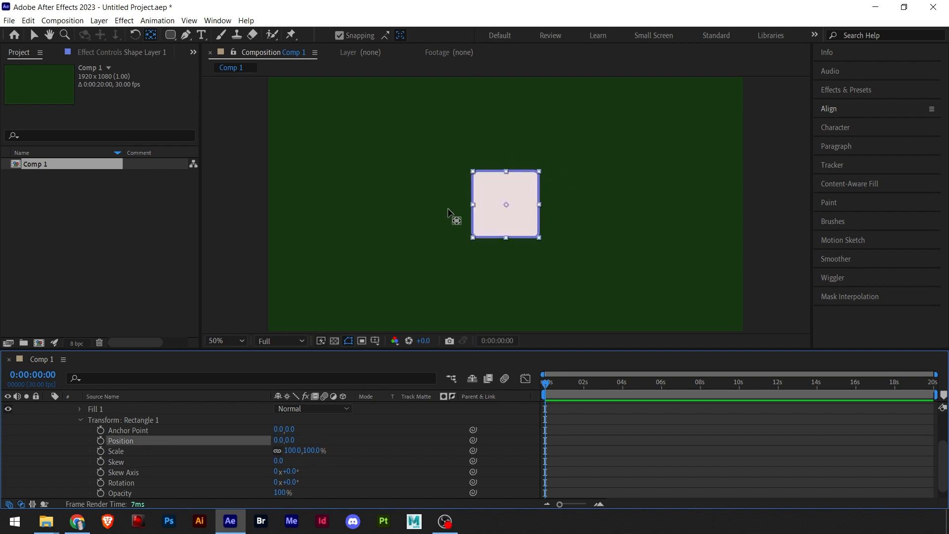
{"action": "key", "text": "ctrl+z"}
{"action": "key", "text": "ctrl+z"}
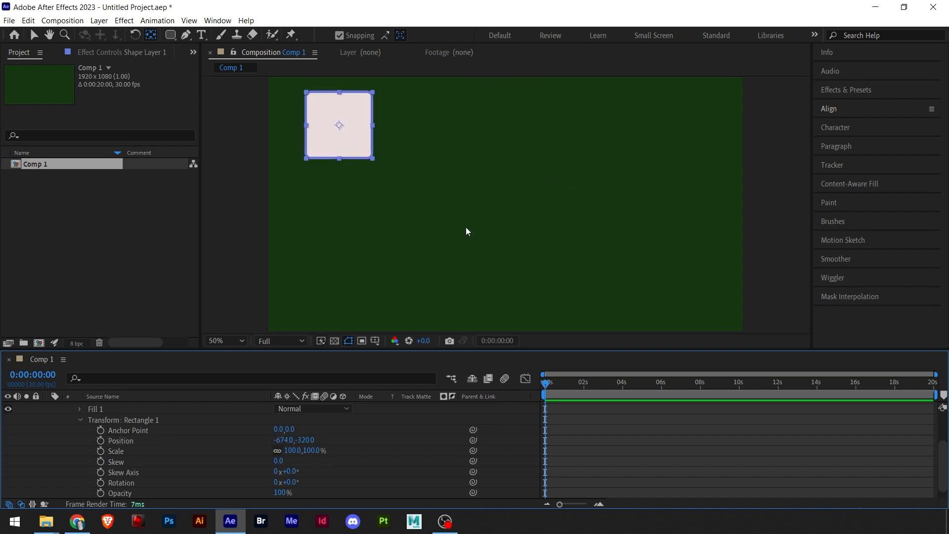
Try to center the square horizontally and vertically in the composition with Align
{"action": "left_click", "coordinate": [843, 111]}
{"action": "left_click", "coordinate": [844, 139]}
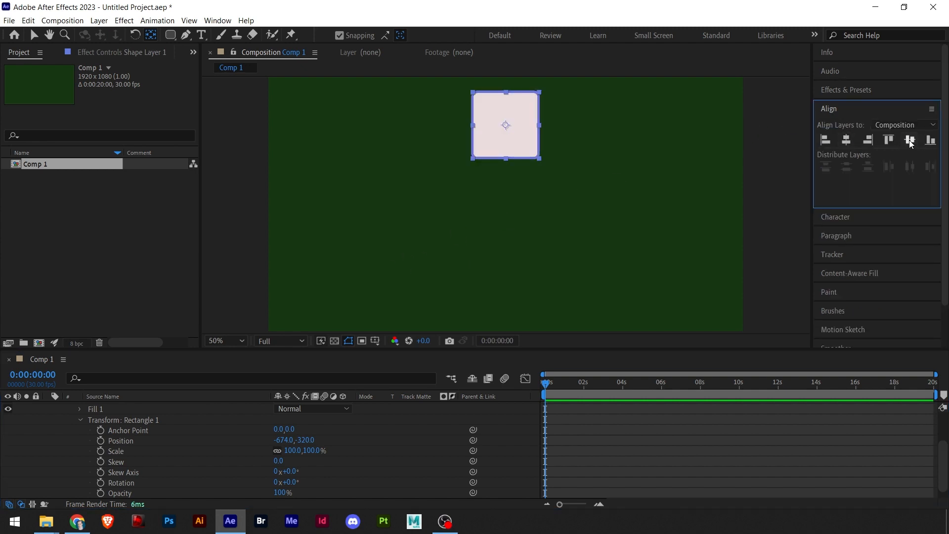
{"action": "left_click", "coordinate": [910, 141]}
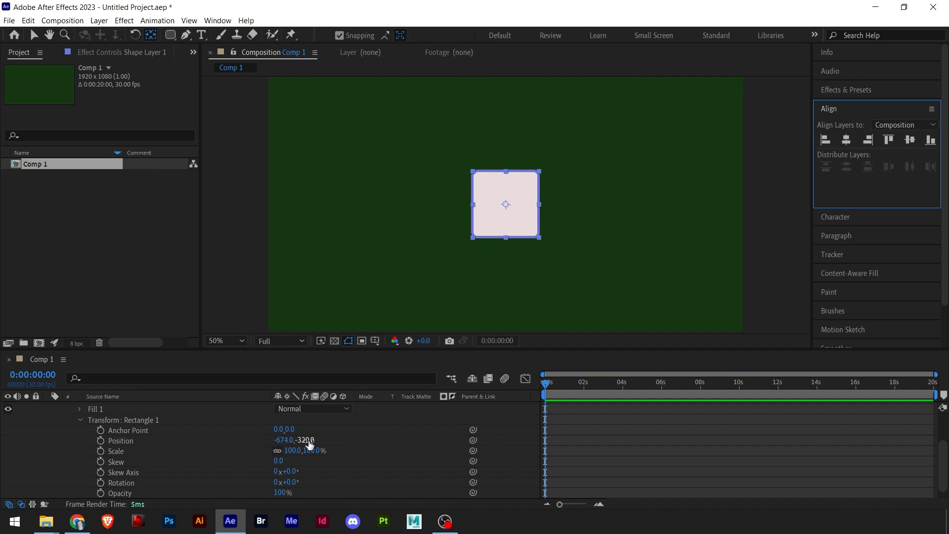
{"action": "left_click", "coordinate": [541, 168]}
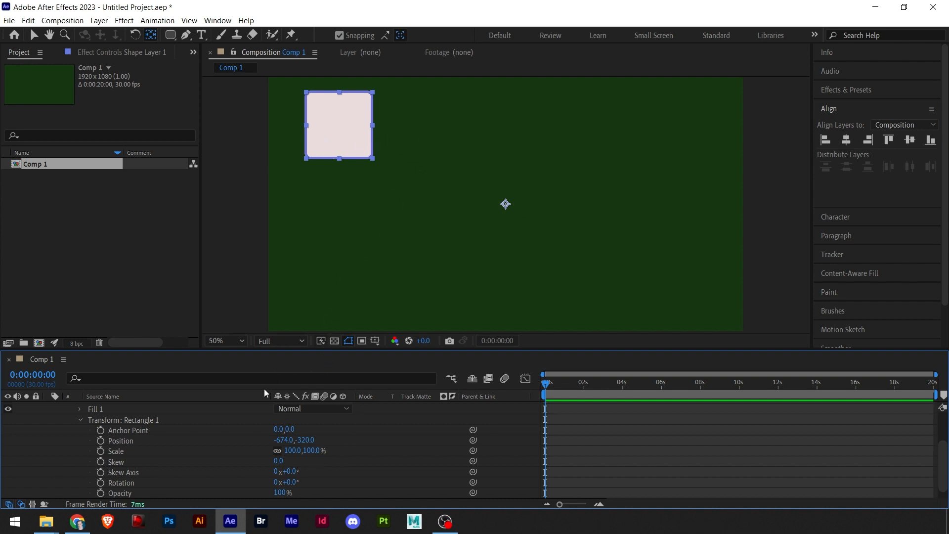
Set Rectangle 1's Position to 0, 0 in its Transform group
{"action": "left_click", "coordinate": [283, 440]}
{"action": "type", "text": "0"}
{"action": "key", "text": "Return"}
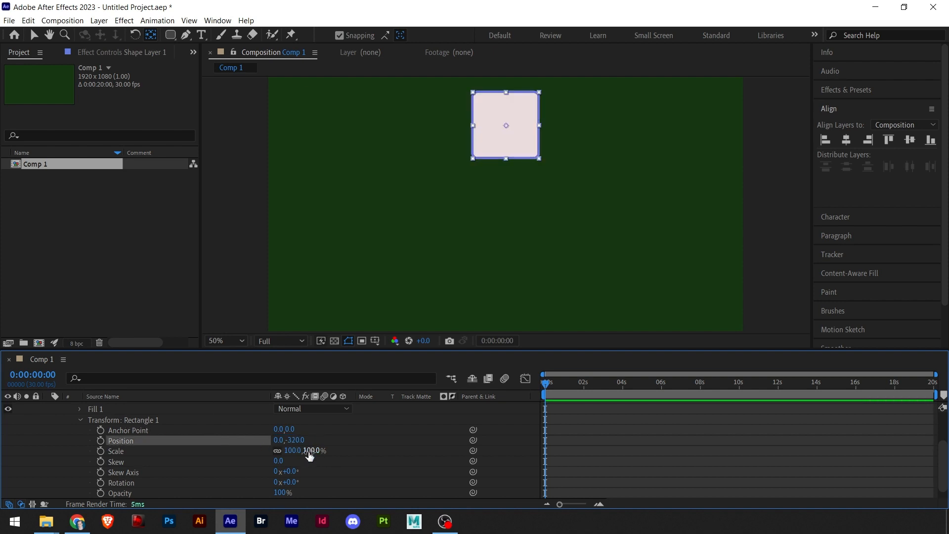
{"action": "left_click", "coordinate": [296, 440]}
{"action": "type", "text": "0"}
{"action": "key", "text": "Return"}
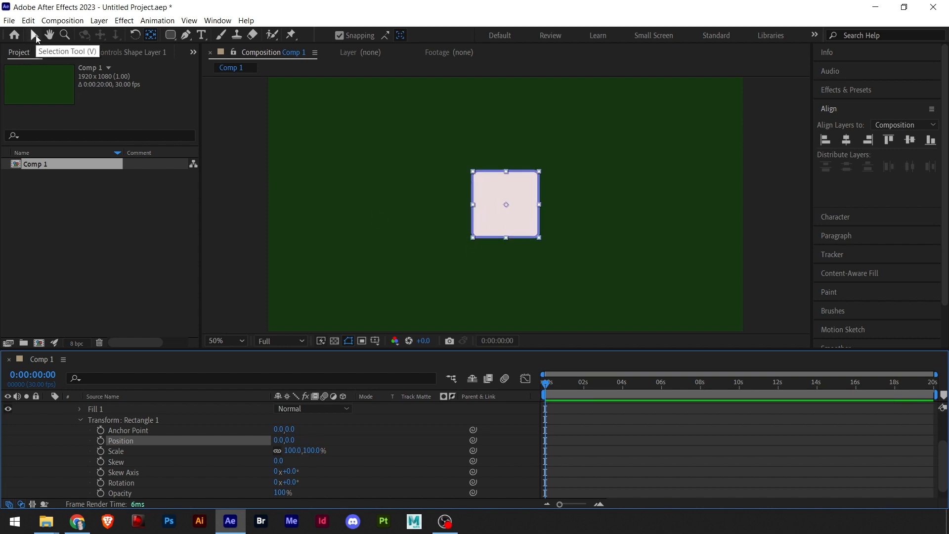
Reselect the square with the Selection tool and collapse all of Shape Layer 1's property groups
{"action": "left_click", "coordinate": [35, 35]}
{"action": "left_click", "coordinate": [774, 193]}
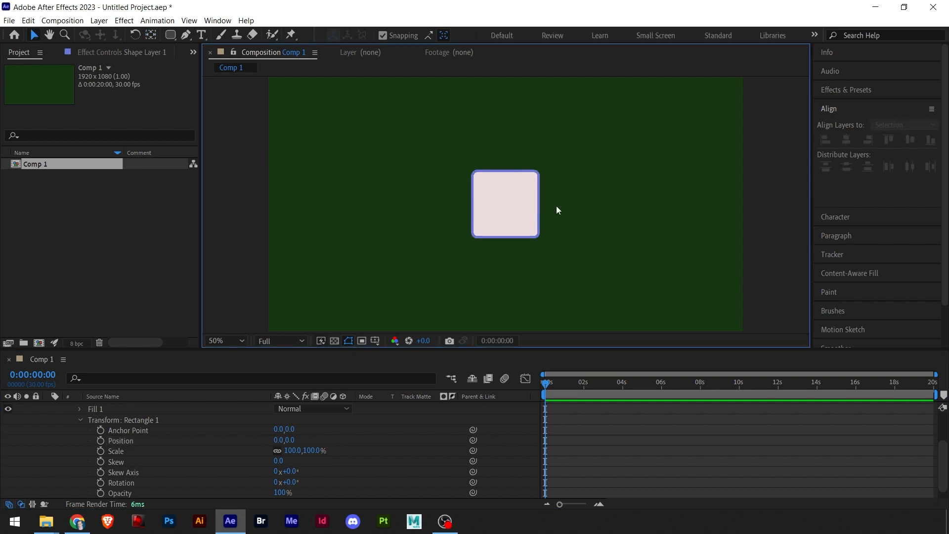
{"action": "left_click", "coordinate": [499, 203]}
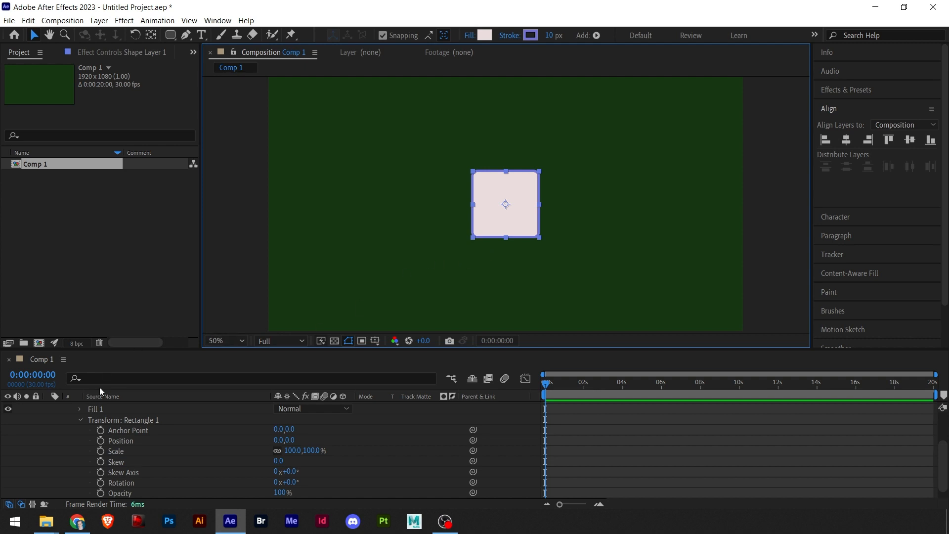
{"action": "scroll", "coordinate": [198, 460], "scroll_direction": "up", "scroll_amount": 3}
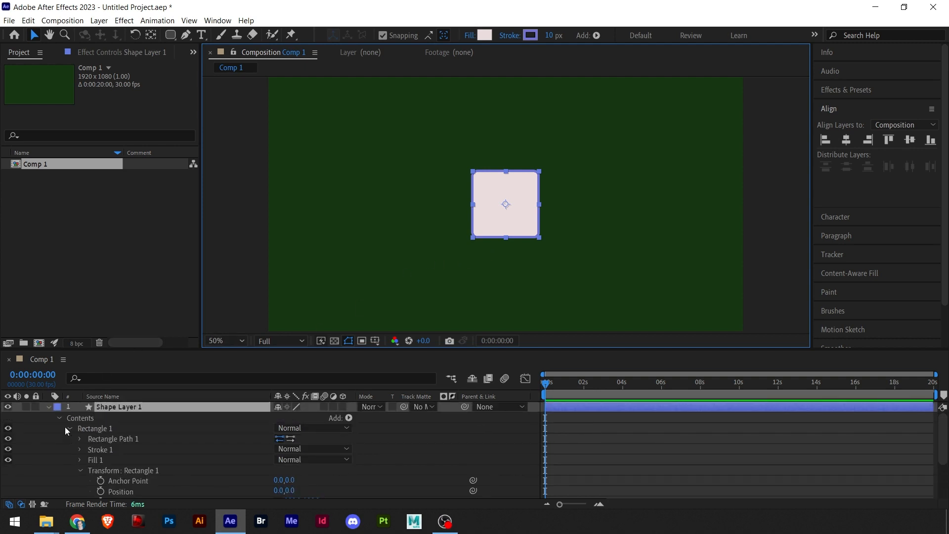
{"action": "left_click", "coordinate": [68, 428]}
{"action": "left_click", "coordinate": [58, 419]}
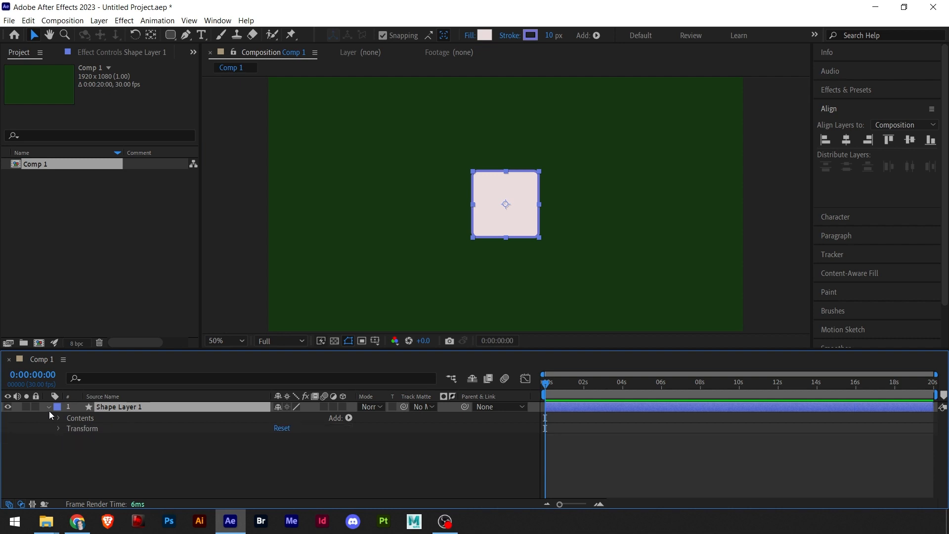
{"action": "left_click", "coordinate": [49, 407]}
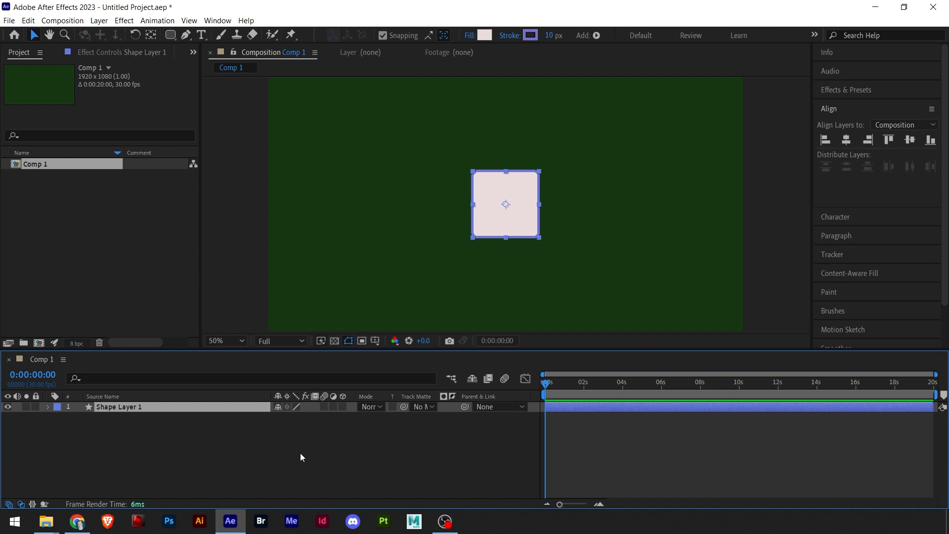
Keyframe Shape Layer 1's Rotation at 0° on the first frame and at 97° at 0:00:01:18
{"action": "key", "text": "r"}
{"action": "left_click", "coordinate": [80, 419]}
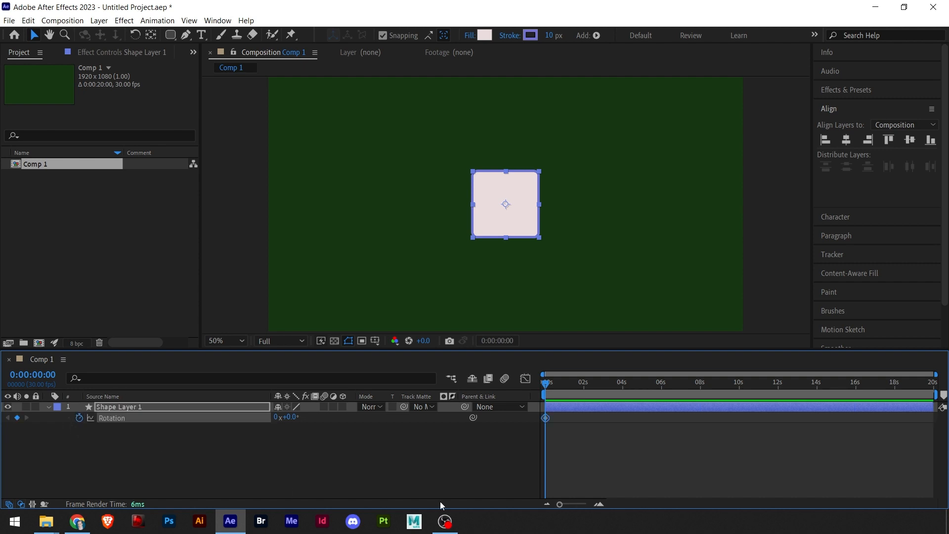
{"action": "left_click_drag", "start_coordinate": [550, 393], "coordinate": [576, 387]}
{"action": "left_click_drag", "start_coordinate": [291, 417], "coordinate": [361, 428]}
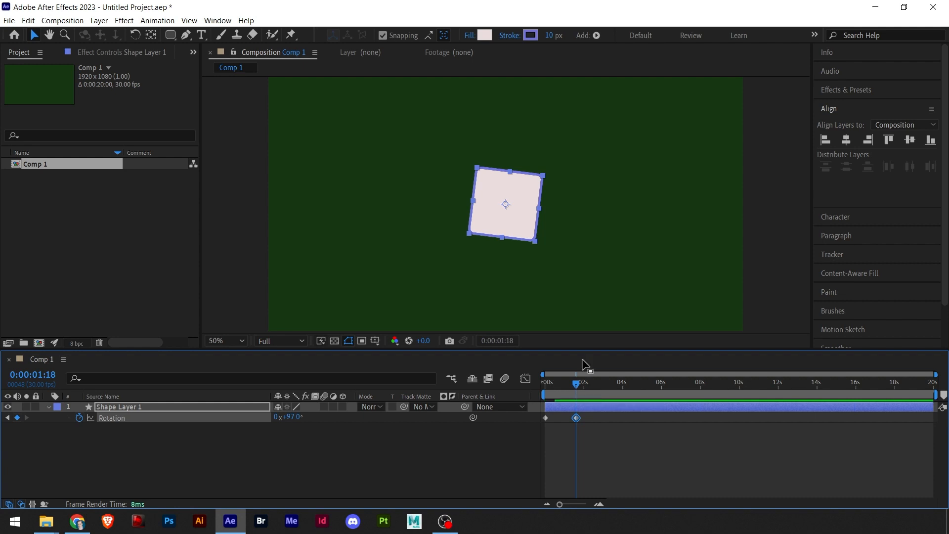
Add a Position keyframe to Shape Layer 1 at 0:00:00:00 and toggle the display of its animated properties
{"action": "key", "text": "p"}
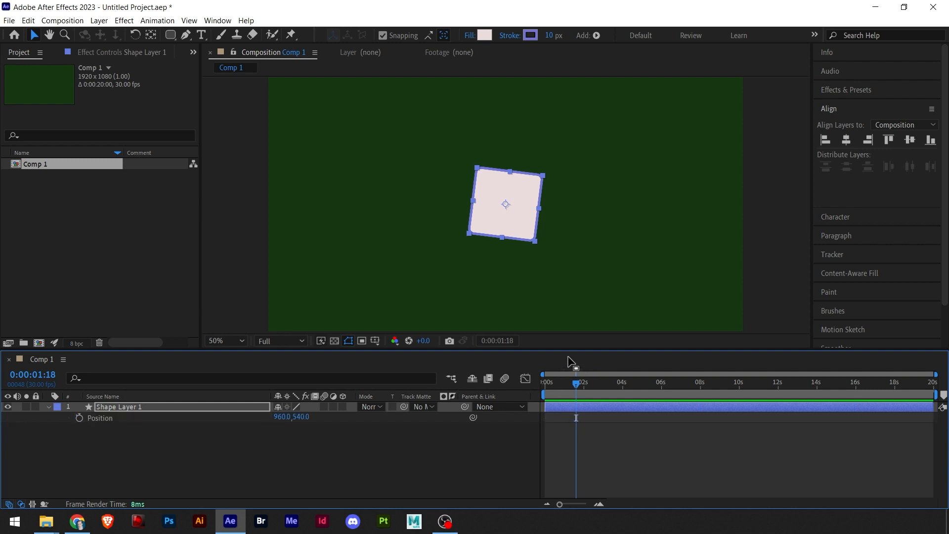
{"action": "left_click_drag", "start_coordinate": [575, 390], "coordinate": [536, 402]}
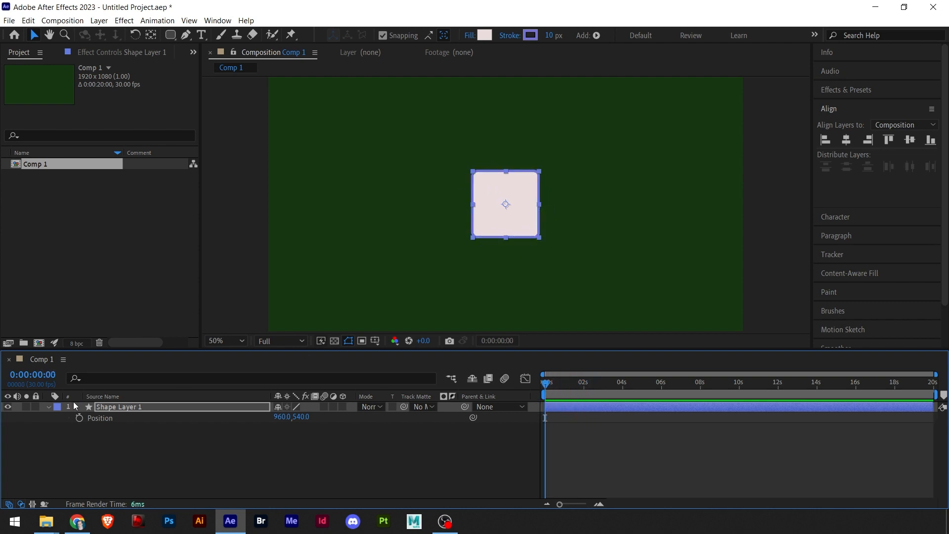
{"action": "left_click", "coordinate": [79, 418]}
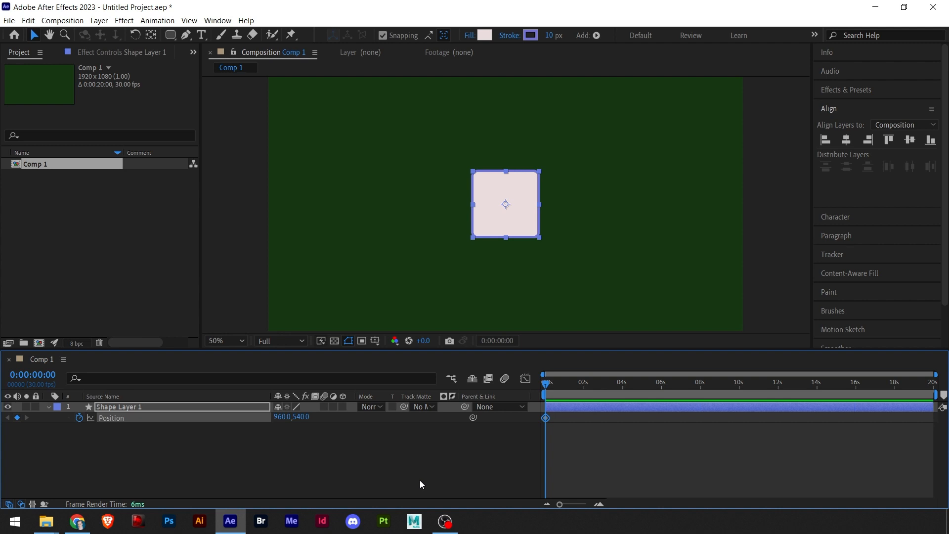
{"action": "key", "text": "u"}
{"action": "key", "text": "u"}
Keyframe Shape Layer 1's Scale at 100% on the first frame and at 141% at 0:00:01:11
{"action": "key", "text": "s"}
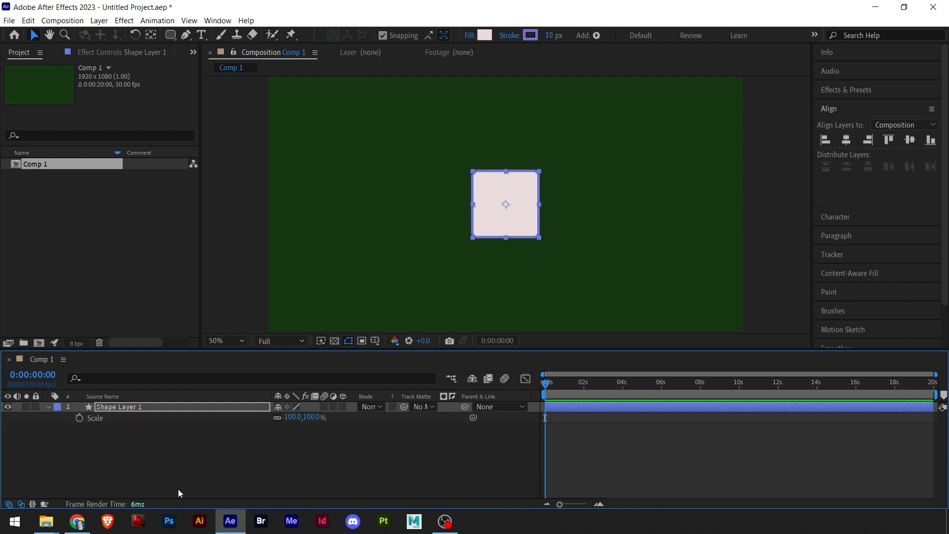
{"action": "left_click", "coordinate": [79, 420]}
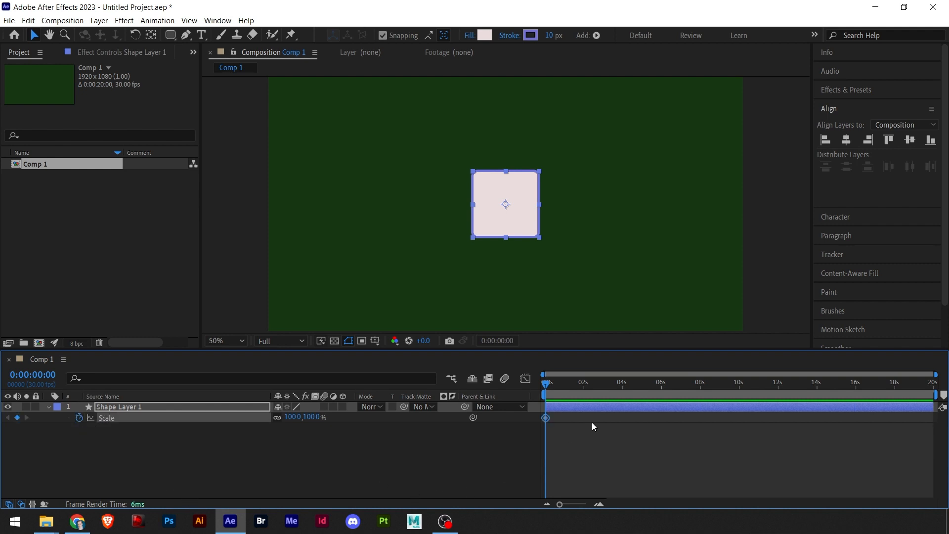
{"action": "left_click_drag", "start_coordinate": [551, 383], "coordinate": [573, 390]}
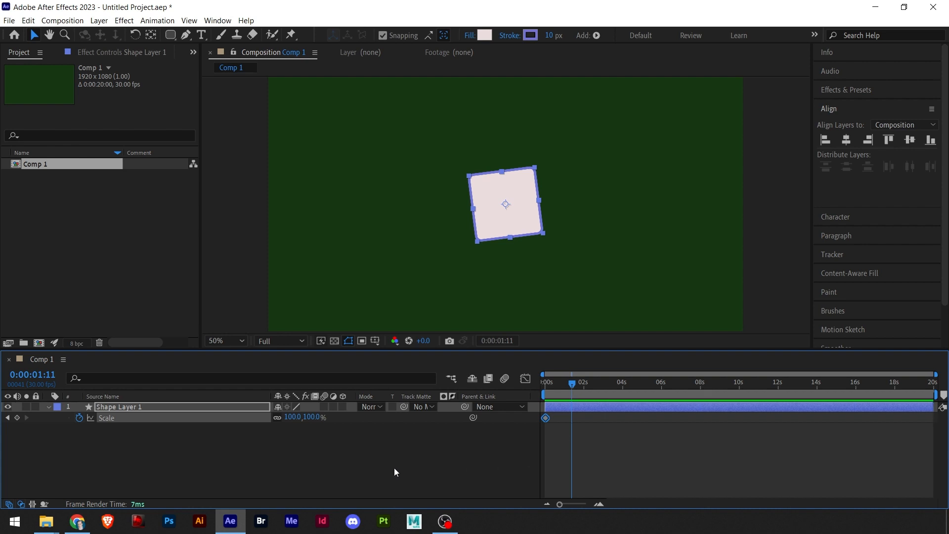
{"action": "left_click_drag", "start_coordinate": [293, 418], "coordinate": [321, 425]}
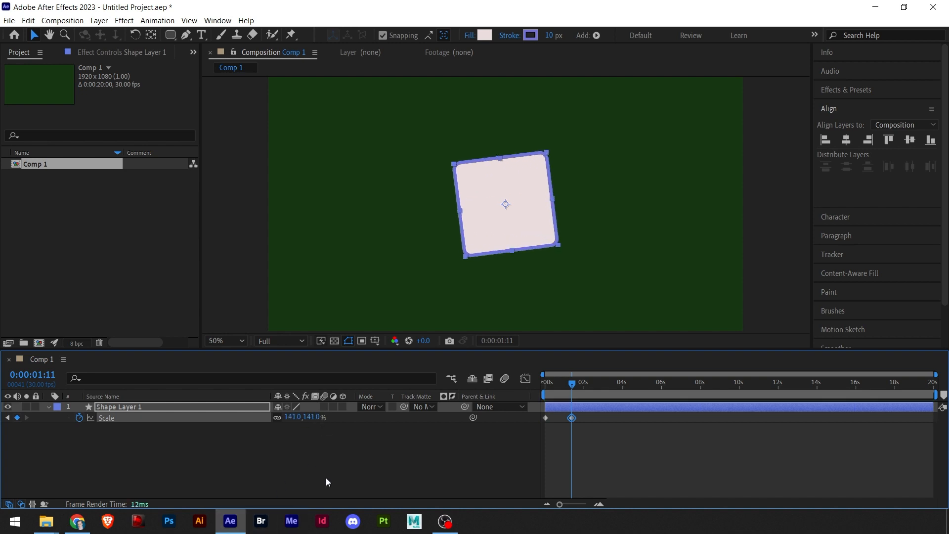
Show Position and Rotation together with Scale for Shape Layer 1 and return the playhead to 0:00:00:00
{"action": "key", "text": "shift+p"}
{"action": "key", "text": "shift+r"}
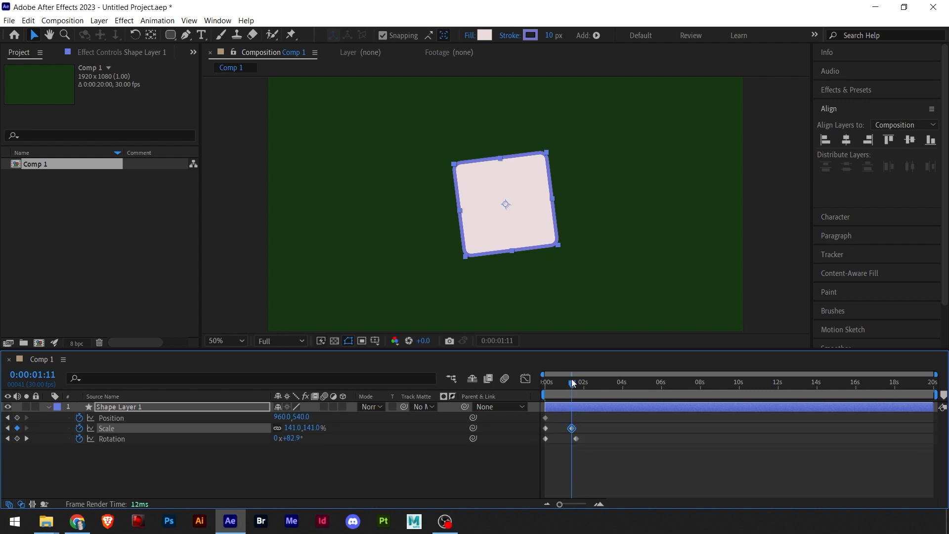
{"action": "left_click_drag", "start_coordinate": [573, 383], "coordinate": [530, 391]}
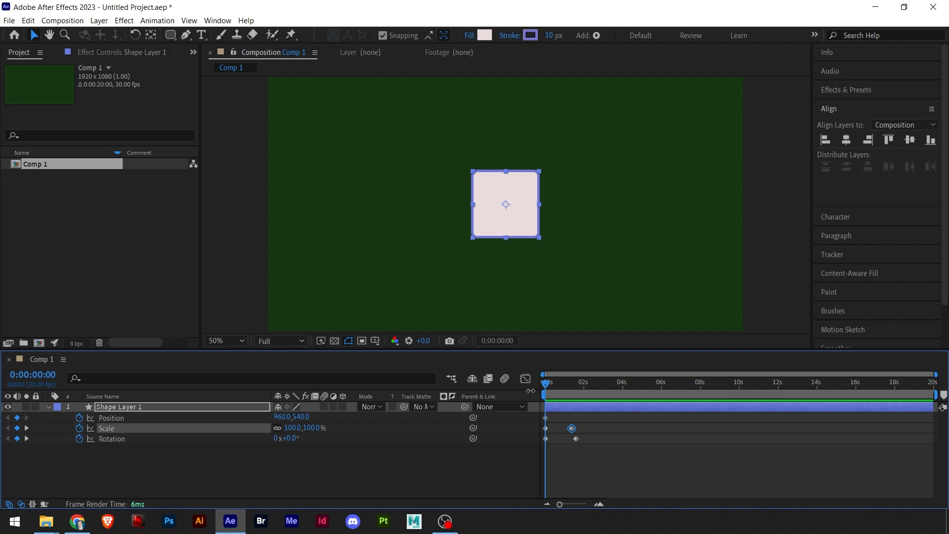
Add an Opacity keyframe at 100% on the first frame and show all of Shape Layer 1's keyframed properties
{"action": "key", "text": "t"}
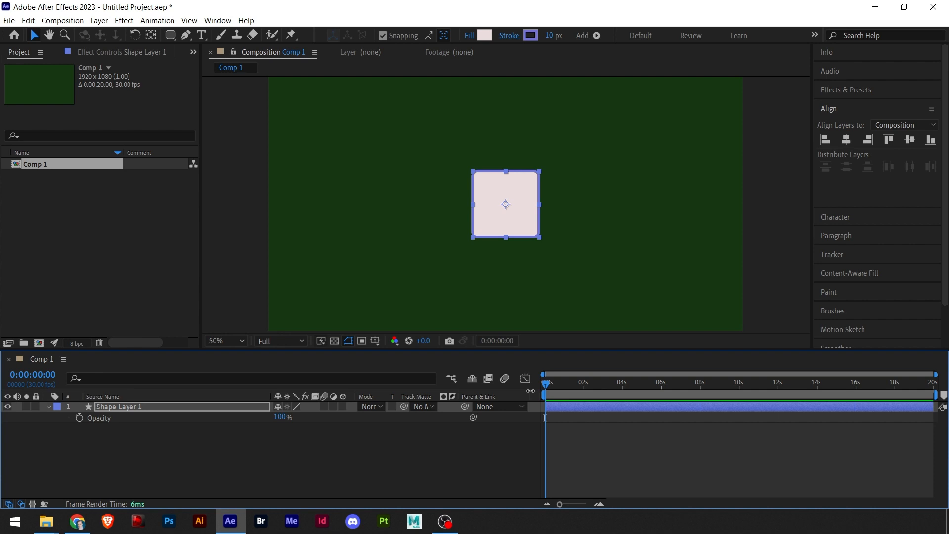
{"action": "left_click", "coordinate": [79, 418]}
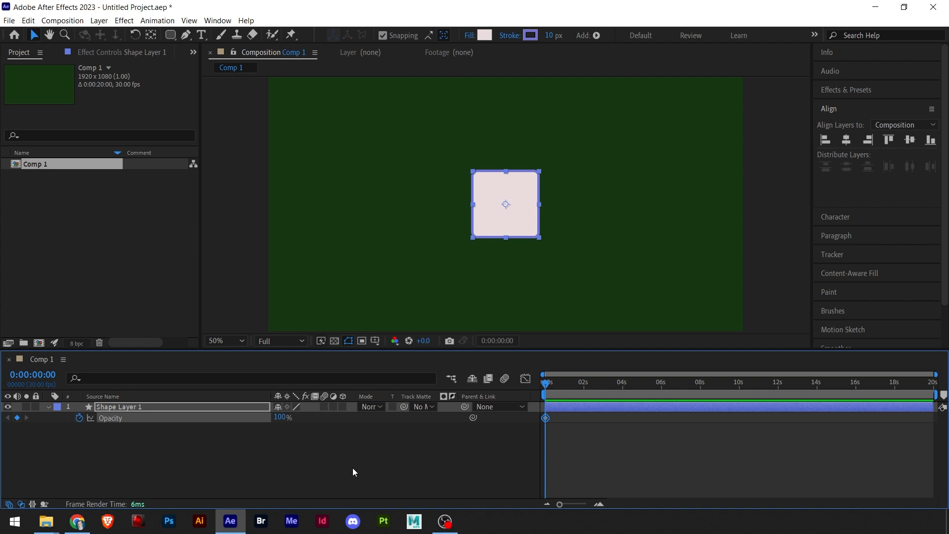
{"action": "key", "text": "u"}
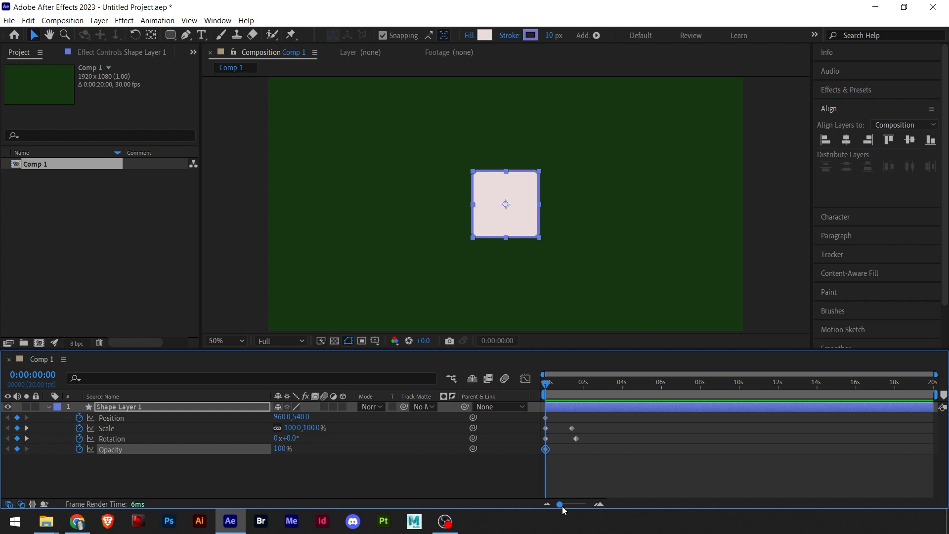
{"action": "left_click_drag", "start_coordinate": [562, 507], "coordinate": [574, 507]}
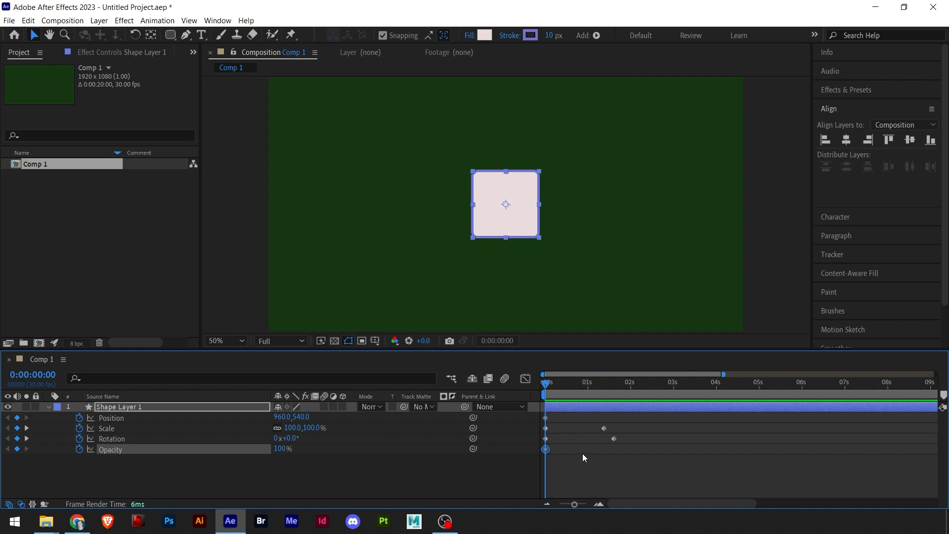
Step the playhead back and forth through Shape Layer 1's keyframes, including a jump to the composition's last frame and back to the first
{"action": "key", "text": "k"}
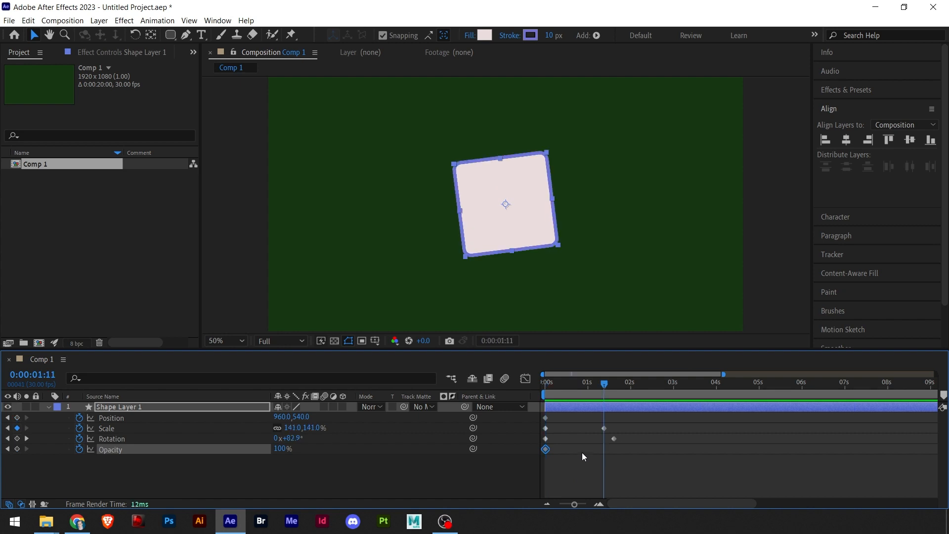
{"action": "key", "text": "j"}
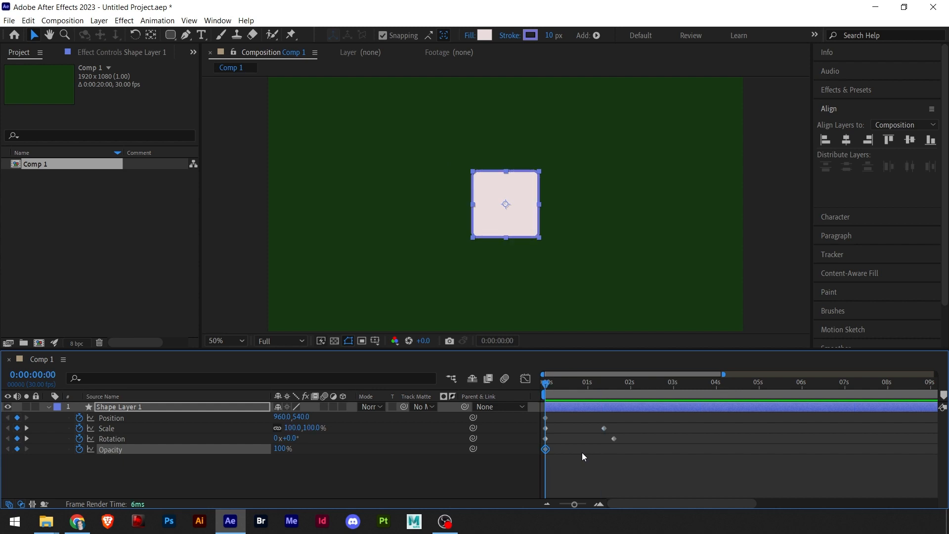
{"action": "key", "text": "k"}
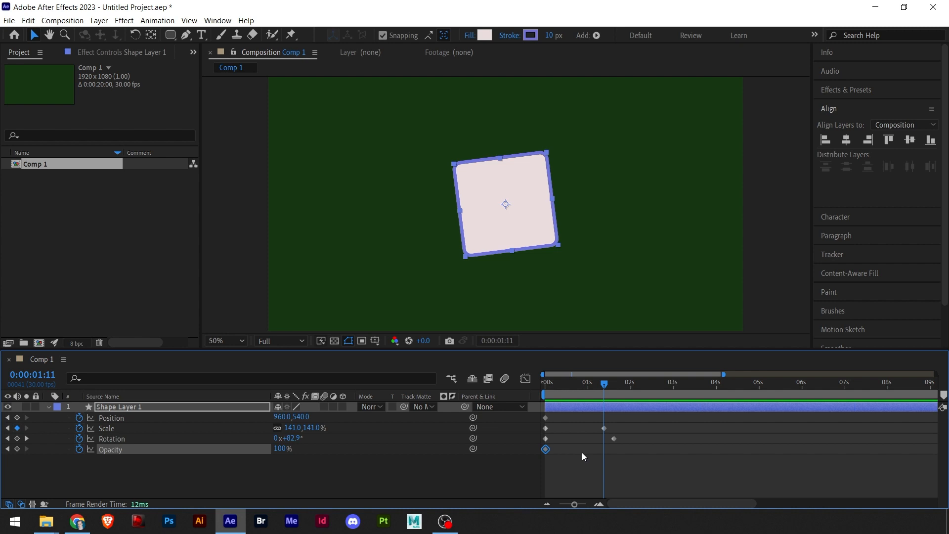
{"action": "key", "text": "k"}
{"action": "key", "text": "j"}
{"action": "key", "text": "space"}
{"action": "key", "text": "space"}
{"action": "key", "text": "j"}
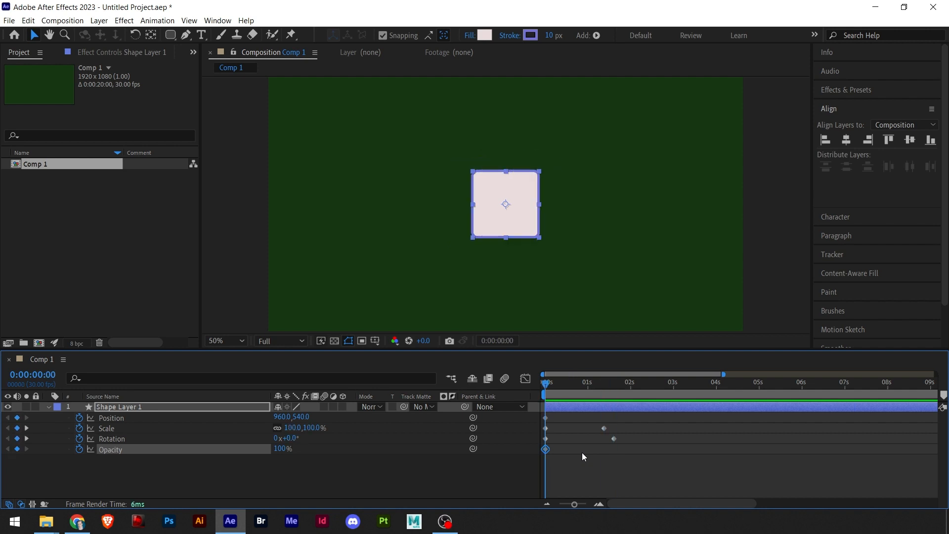
{"action": "key", "text": "k"}
{"action": "key", "text": "k"}
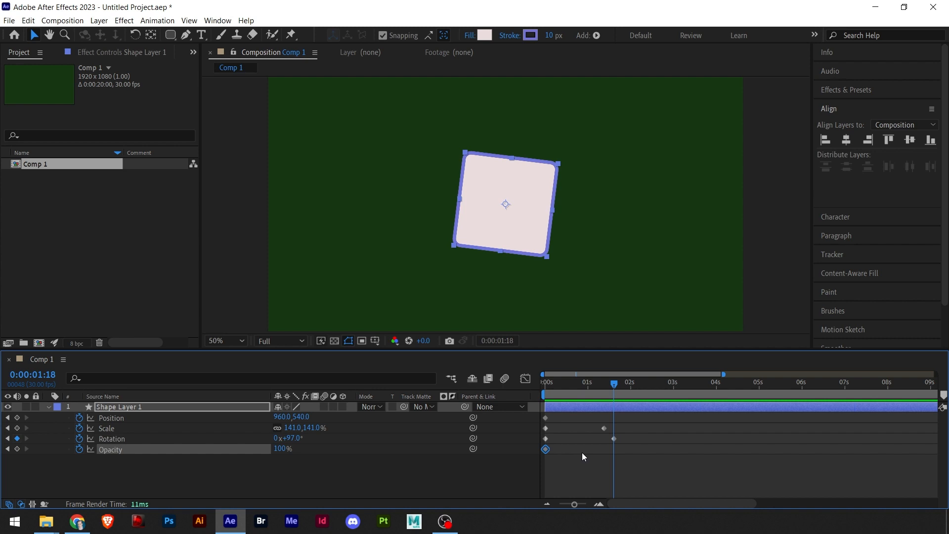
{"action": "key", "text": "End"}
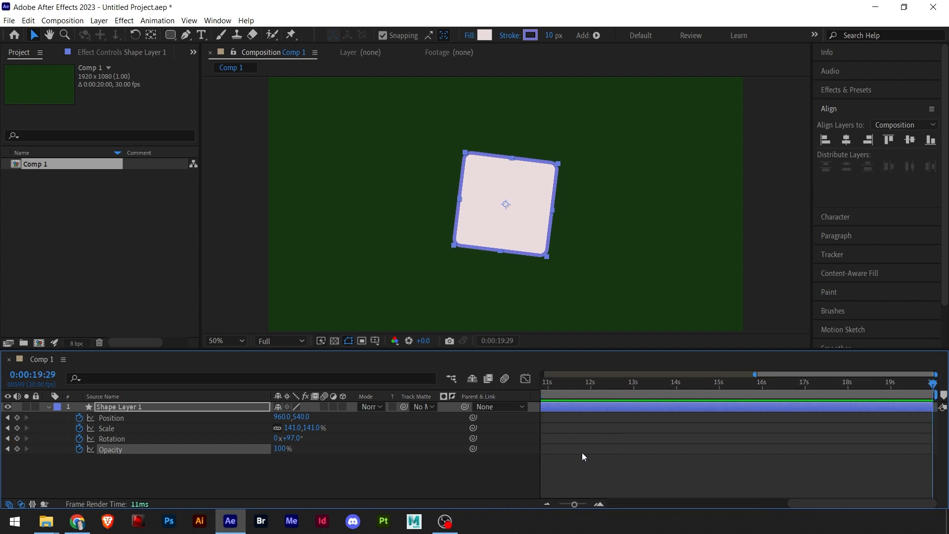
{"action": "key", "text": "Home"}
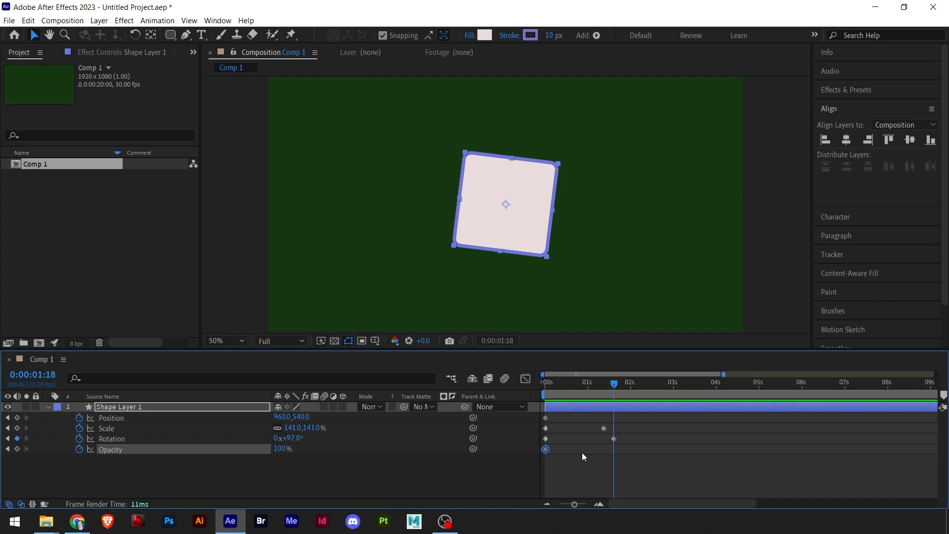
Shift all of Shape Layer 1's keyframes together so that the first ones start at 0:00:00:26
{"action": "left_click_drag", "start_coordinate": [642, 470], "coordinate": [541, 419]}
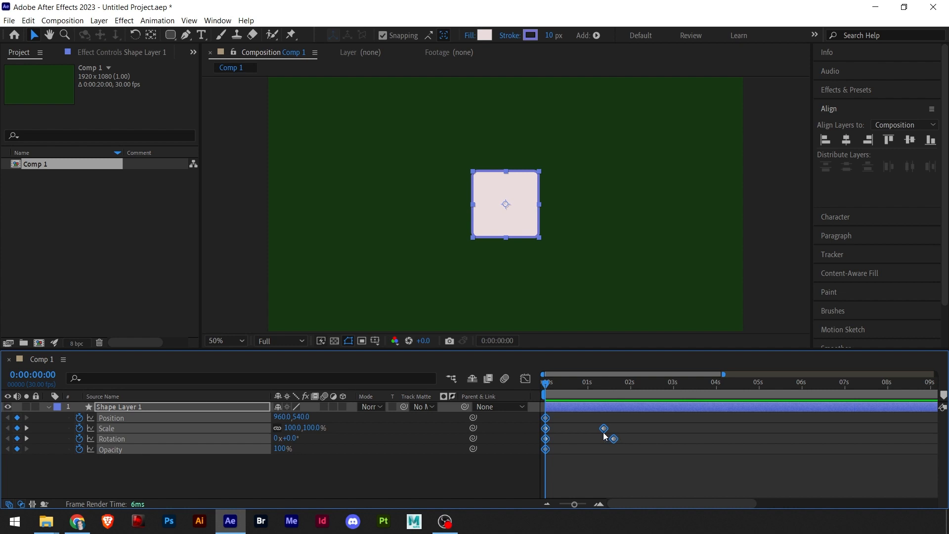
{"action": "left_click_drag", "start_coordinate": [603, 429], "coordinate": [640, 435]}
{"action": "left_click", "coordinate": [645, 473]}
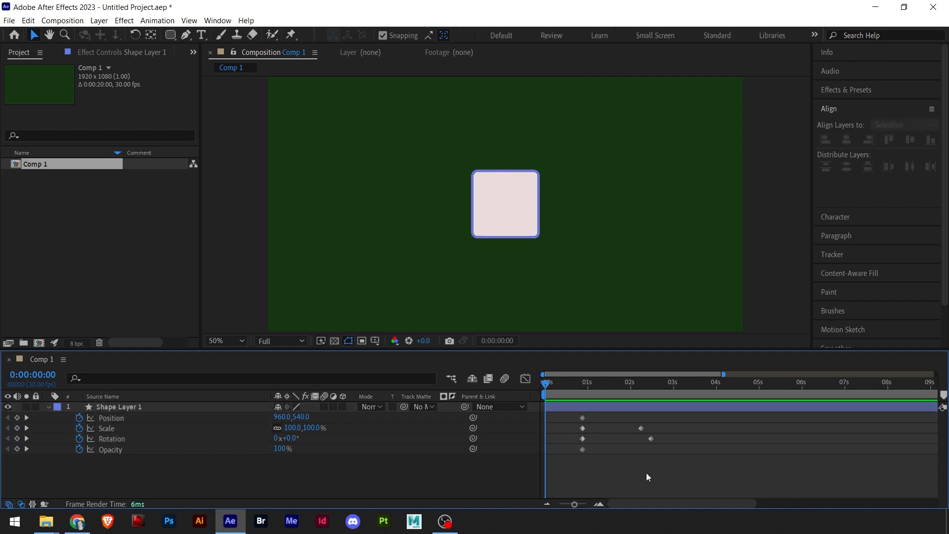
Review the shifted keyframes by stepping forward from the first frame, then backward from the composition's last frame to its start
{"action": "key", "text": "k"}
{"action": "key", "text": "Home"}
{"action": "key", "text": "k"}
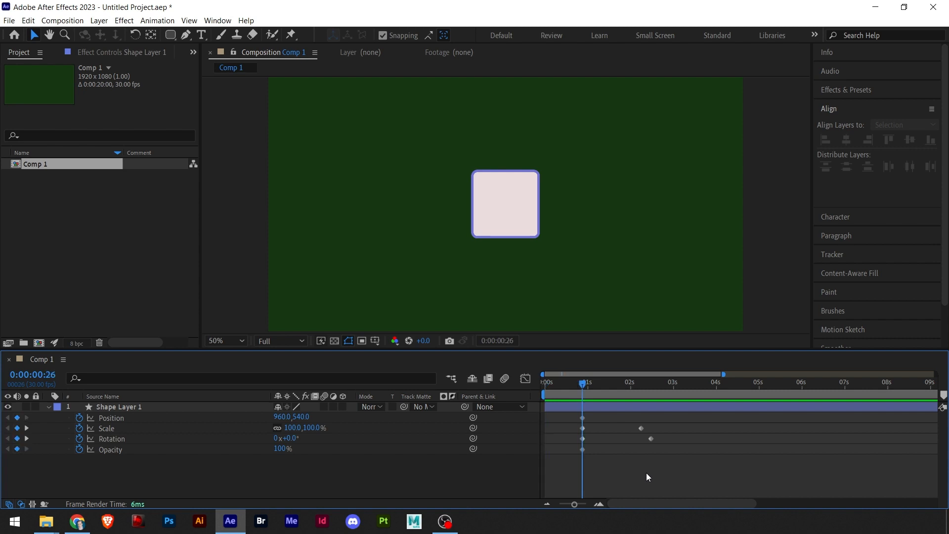
{"action": "key", "text": "space"}
{"action": "key", "text": "End"}
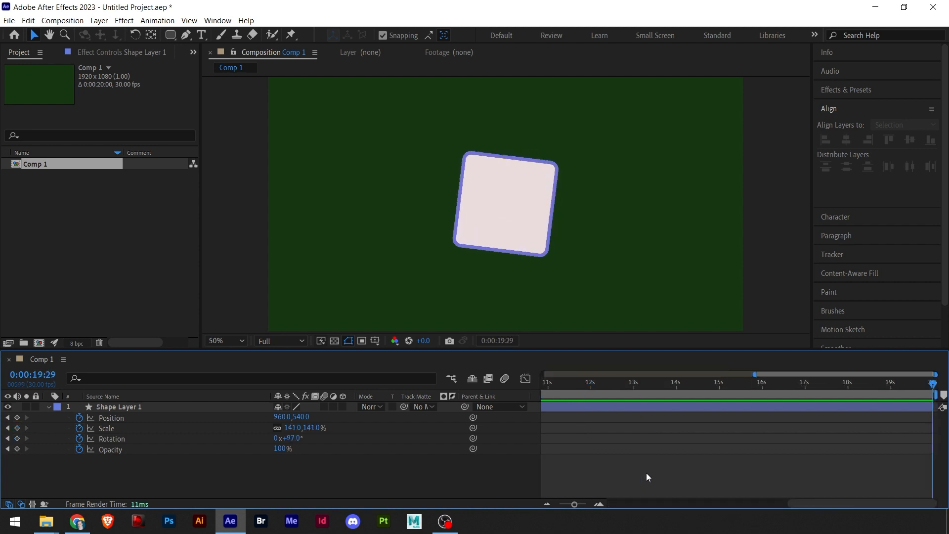
{"action": "key", "text": "j"}
{"action": "key", "text": "j"}
{"action": "key", "text": "j"}
{"action": "key", "text": "j"}
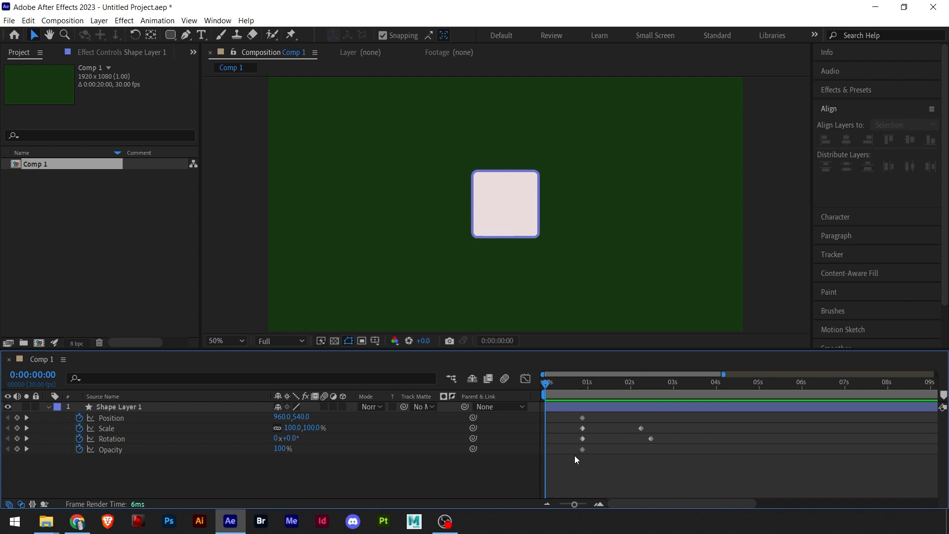
Time-reverse Shape Layer 1's two Rotation keyframes and scrub between 0:00:02:14 and 0:00:00:26 to check the rotation
{"action": "left_click", "coordinate": [583, 386]}
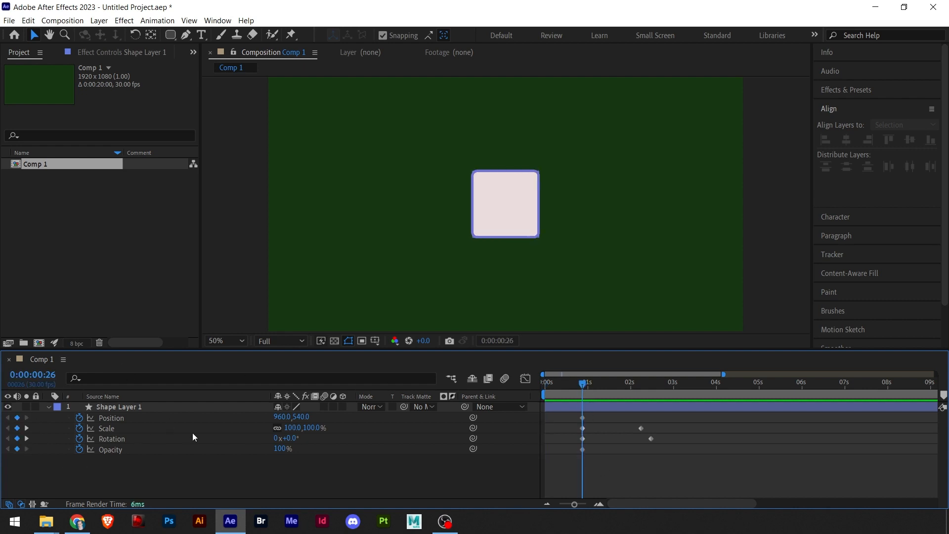
{"action": "key", "text": "r"}
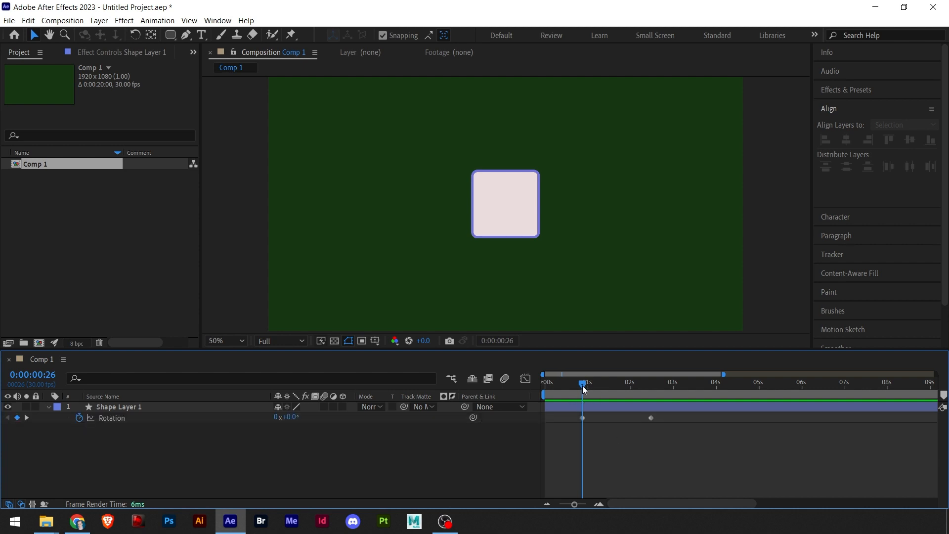
{"action": "left_click_drag", "start_coordinate": [583, 387], "coordinate": [650, 399]}
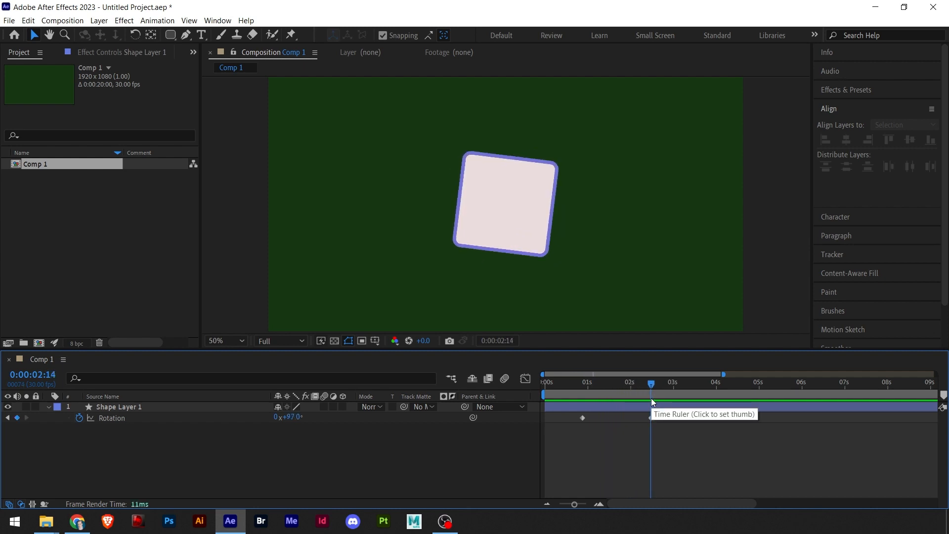
{"action": "left_click_drag", "start_coordinate": [679, 440], "coordinate": [577, 420]}
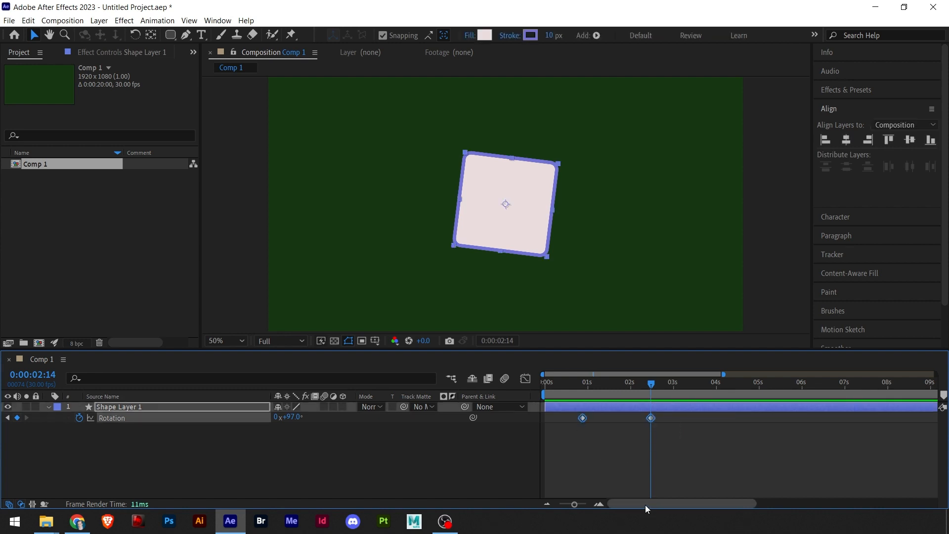
{"action": "right_click", "coordinate": [651, 419]}
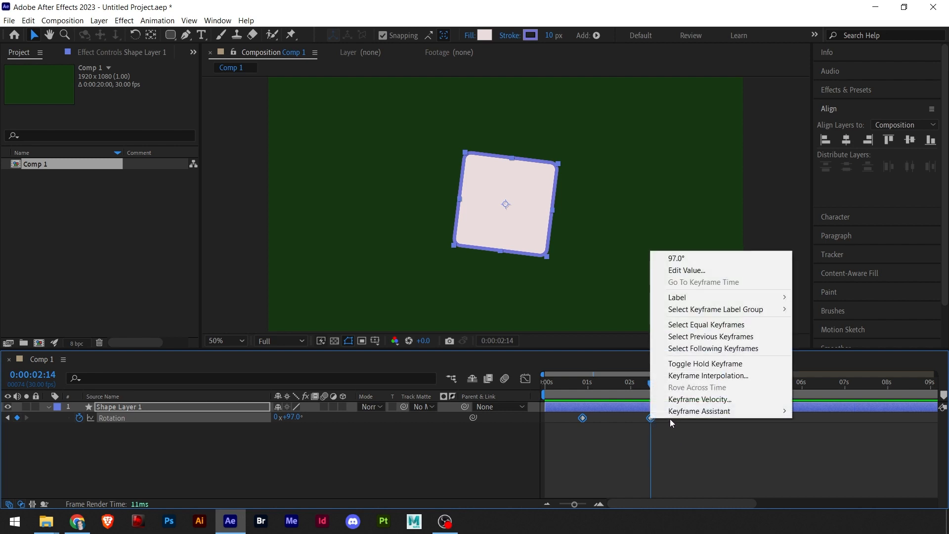
{"action": "mouse_move", "coordinate": [673, 416]}
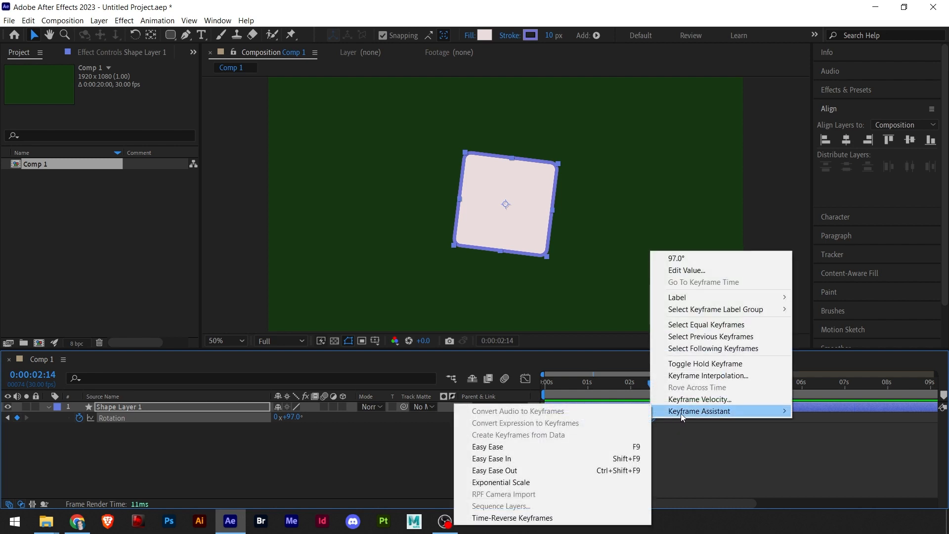
{"action": "left_click", "coordinate": [519, 518]}
{"action": "left_click_drag", "start_coordinate": [649, 393], "coordinate": [584, 406]}
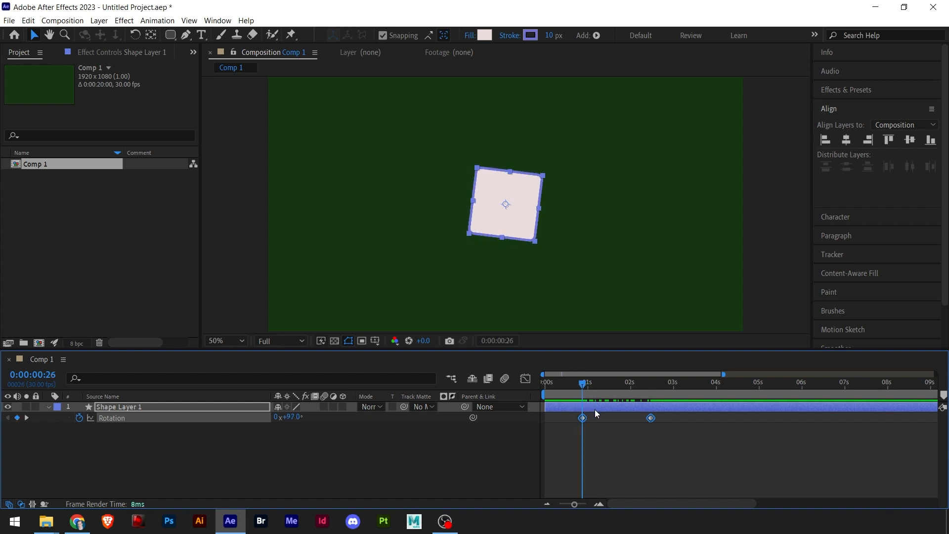
Move Shape Layer 1's Opacity keyframe to just past two seconds and add a 0% Opacity keyframe at 0:00:00:26
{"action": "key", "text": "t"}
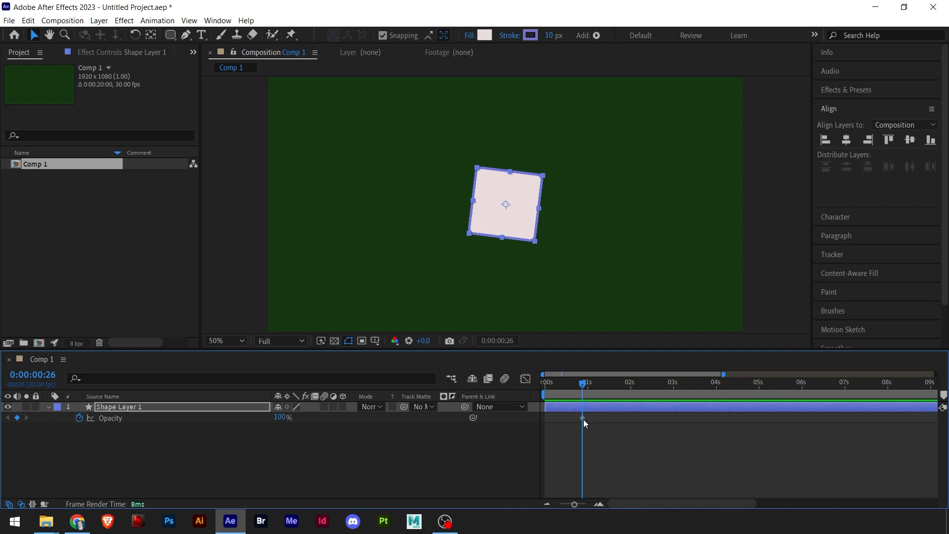
{"action": "left_click_drag", "start_coordinate": [583, 419], "coordinate": [598, 417]}
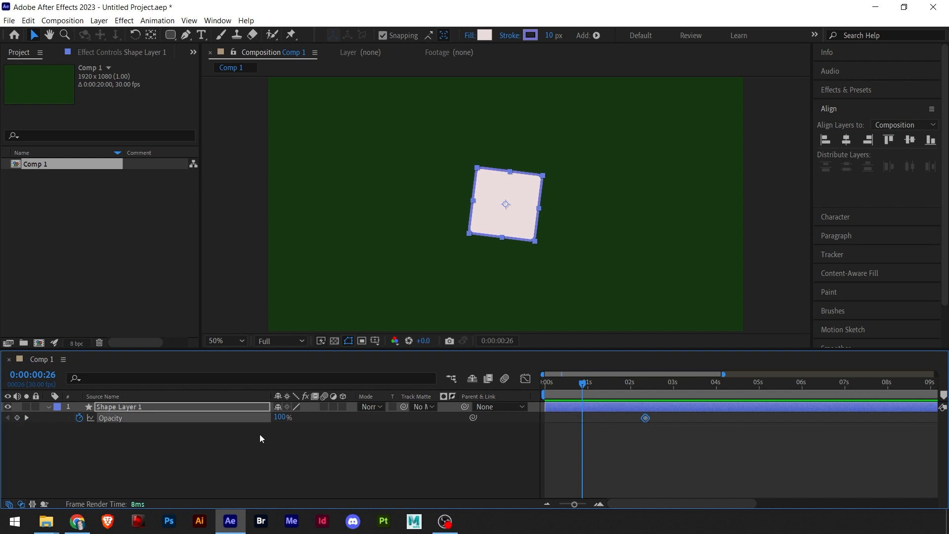
{"action": "left_click_drag", "start_coordinate": [281, 418], "coordinate": [114, 449]}
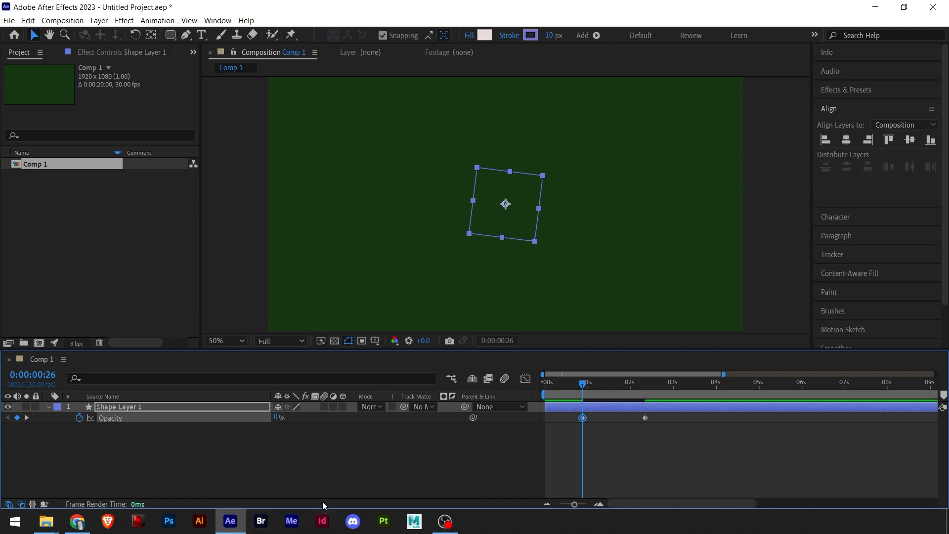
{"action": "left_click", "coordinate": [587, 384]}
{"action": "mouse_move", "coordinate": [588, 385]}
{"action": "left_mouse_down"}
{"action": "mouse_move", "coordinate": [644, 393]}
{"action": "mouse_move", "coordinate": [587, 391]}
{"action": "left_mouse_up"}
Time-reverse Shape Layer 1's two Opacity keyframes and scrub from 0:00:00:26 to check the fade
{"action": "left_click", "coordinate": [609, 423]}
{"action": "left_click_drag", "start_coordinate": [667, 435], "coordinate": [571, 417]}
{"action": "right_click", "coordinate": [582, 419]}
{"action": "mouse_move", "coordinate": [654, 413]}
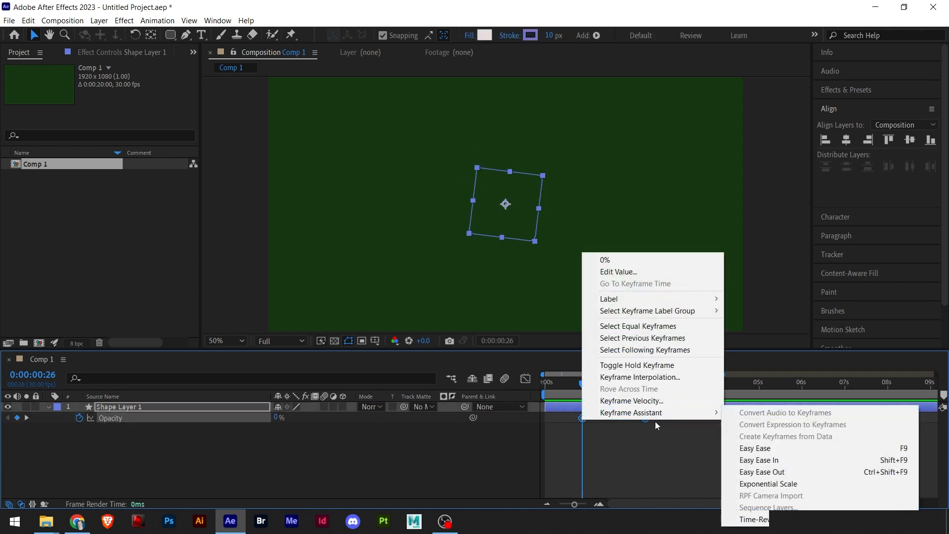
{"action": "left_click", "coordinate": [766, 520]}
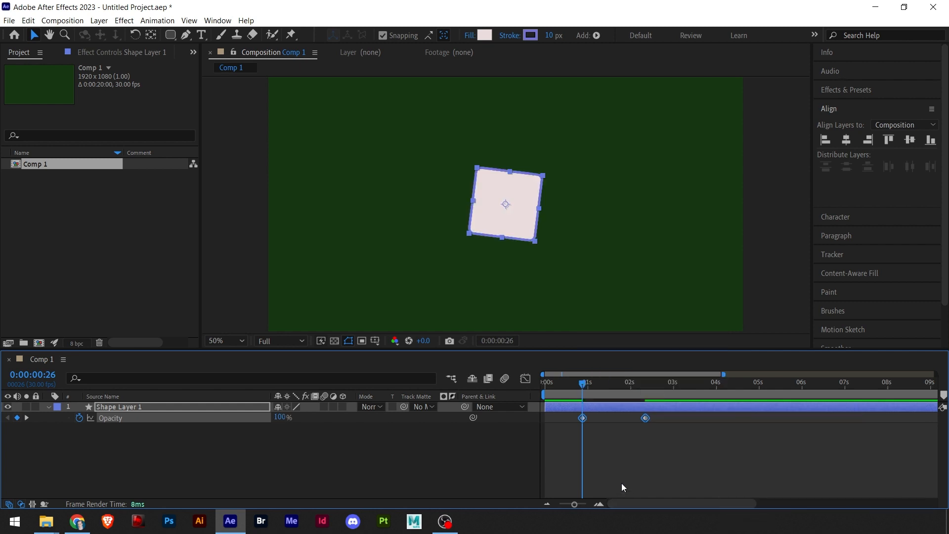
{"action": "mouse_move", "coordinate": [585, 383]}
{"action": "left_mouse_down"}
{"action": "mouse_move", "coordinate": [645, 388]}
{"action": "mouse_move", "coordinate": [583, 395]}
{"action": "left_mouse_up"}
Show all of Shape Layer 1's keyframed properties, time-reverse its two Scale keyframes and scrub to 0:00:02:07 to check the result
{"action": "key", "text": "u"}
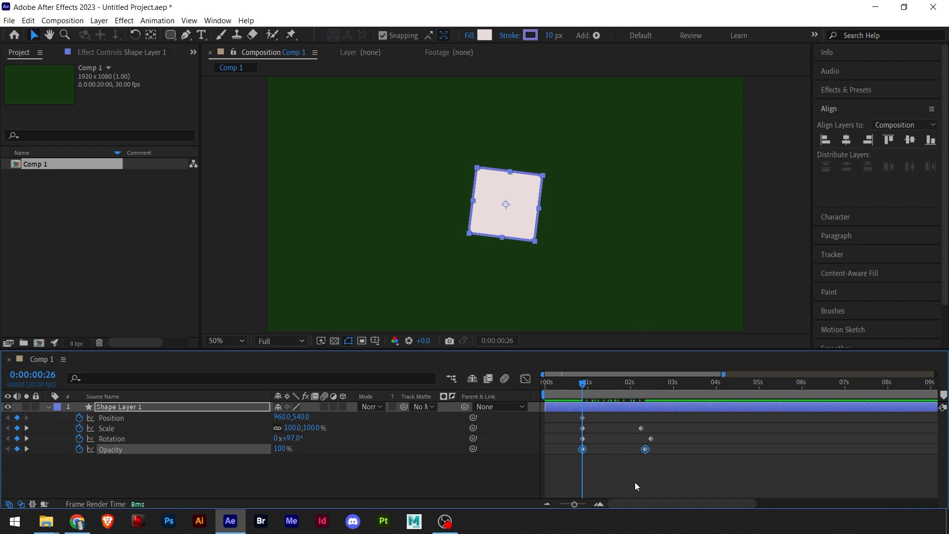
{"action": "left_click", "coordinate": [634, 482]}
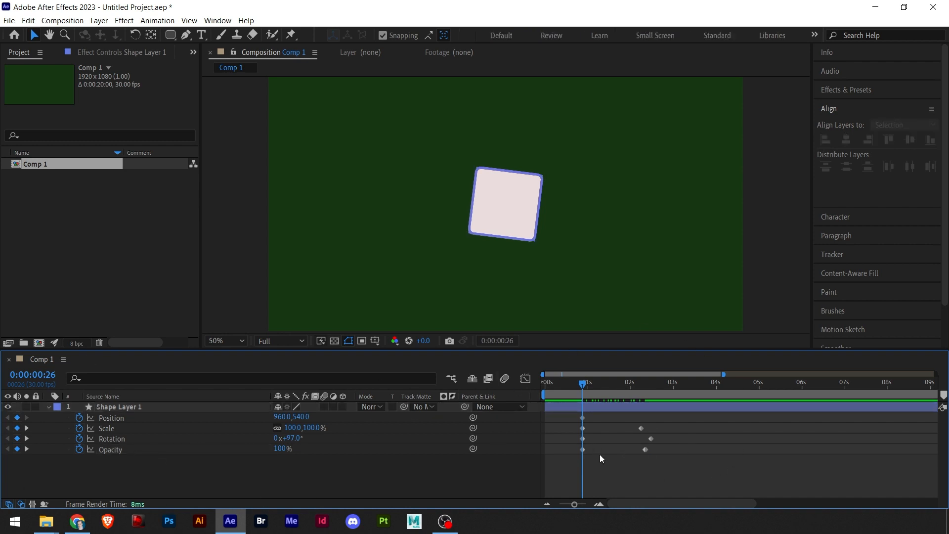
{"action": "left_click", "coordinate": [106, 440]}
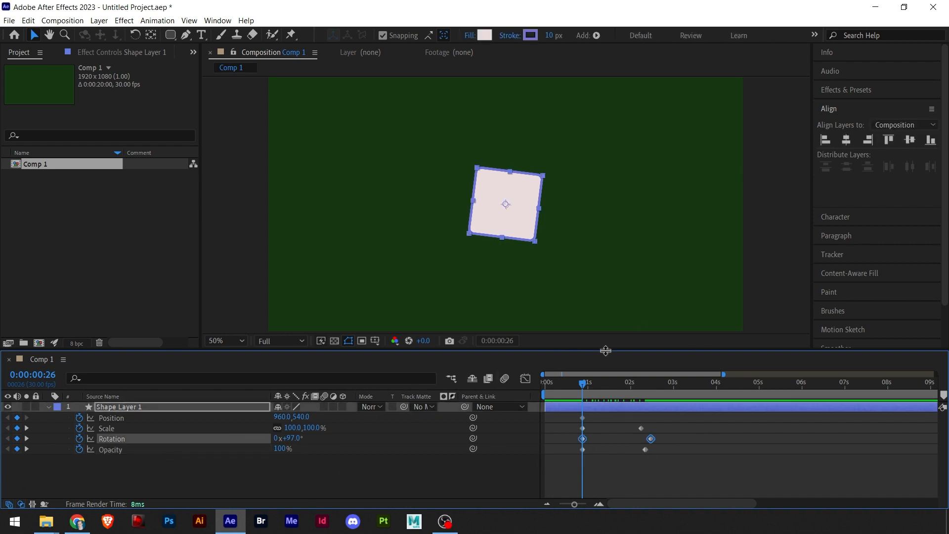
{"action": "left_click", "coordinate": [108, 429]}
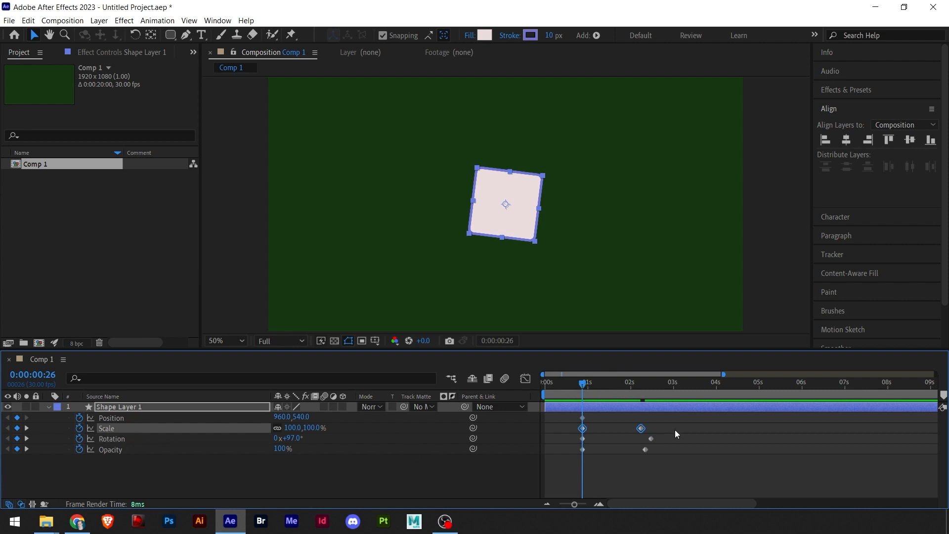
{"action": "right_click", "coordinate": [640, 431]}
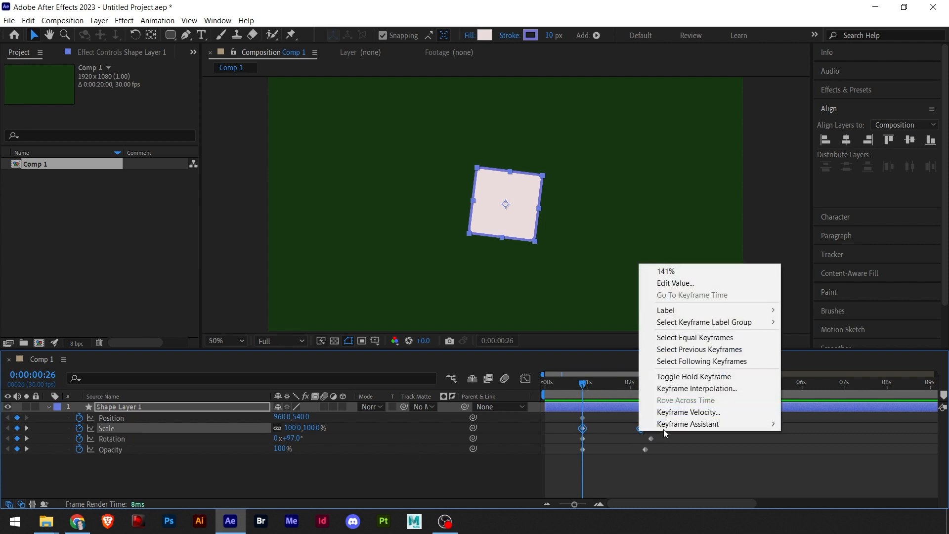
{"action": "mouse_move", "coordinate": [665, 426]}
{"action": "left_click", "coordinate": [604, 424]}
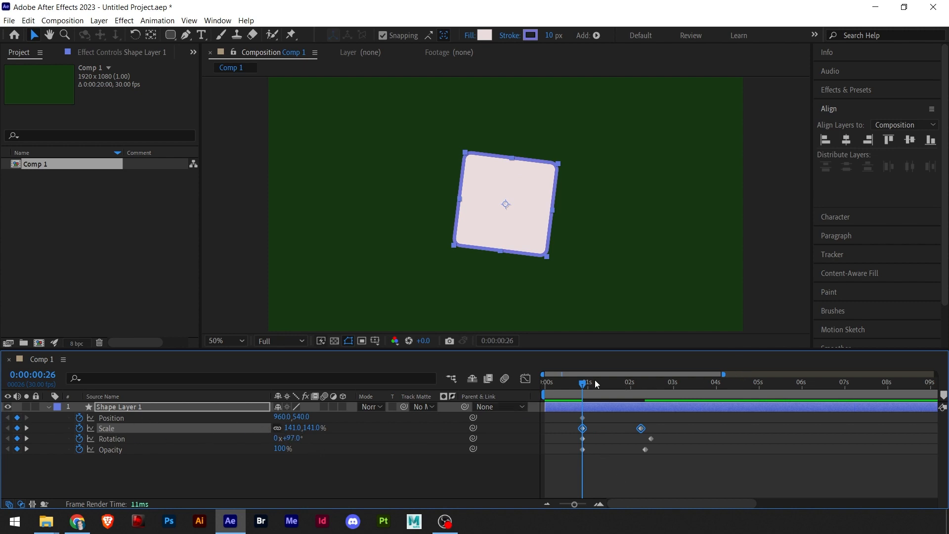
{"action": "left_click_drag", "start_coordinate": [585, 384], "coordinate": [637, 393]}
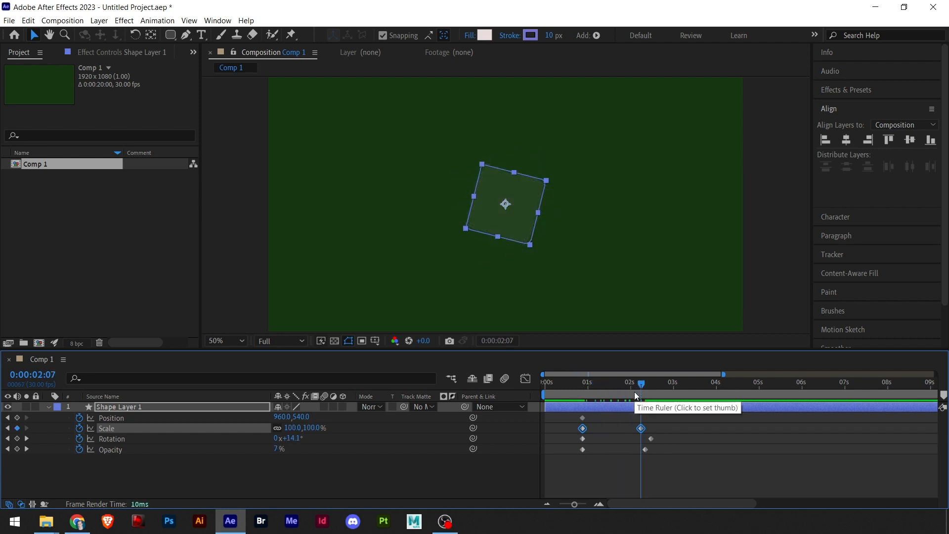